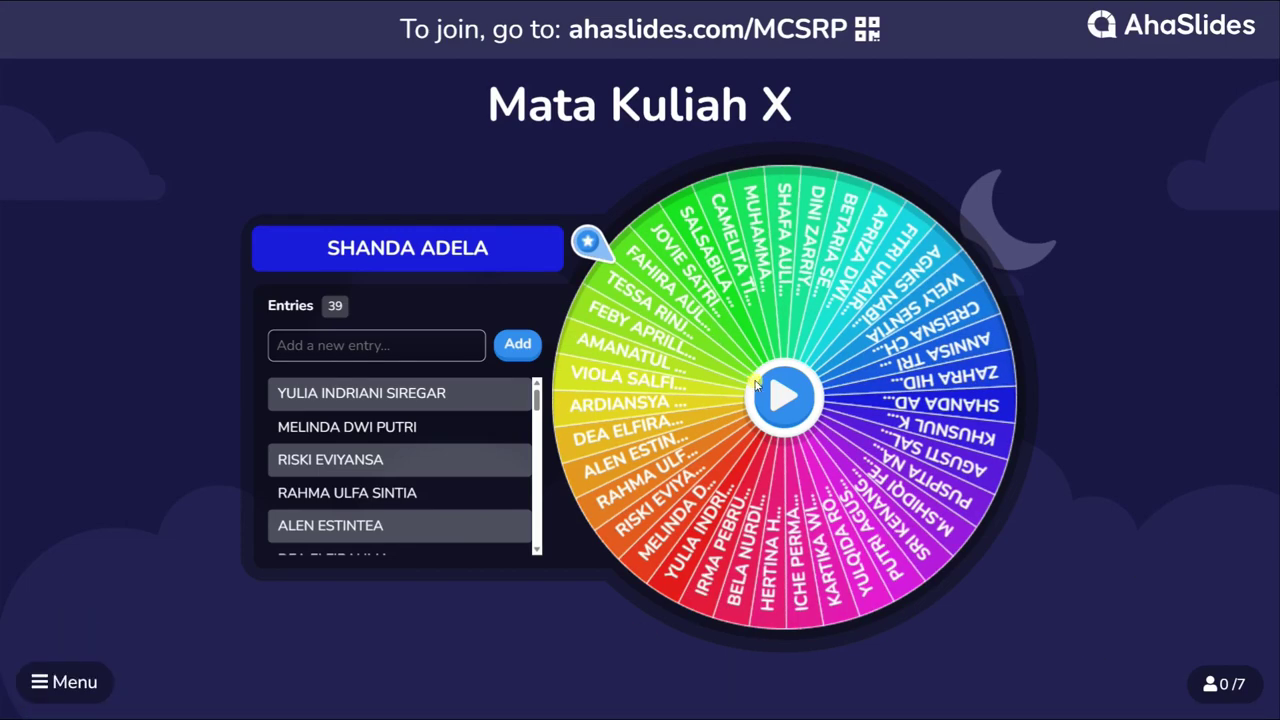
# Spin the 'Mata Kuliah X' wheel to draw a random student name.
pyautogui.click(770, 390)
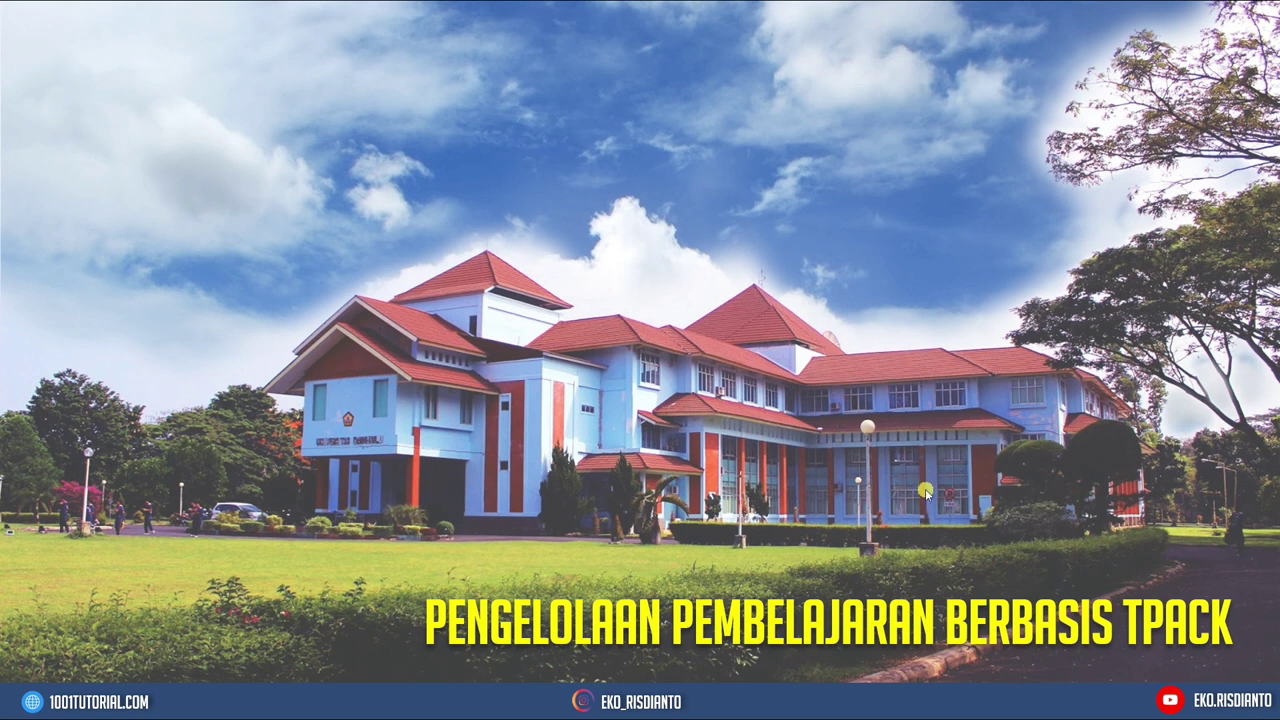
# Go to slide 9 from the slide overview and activate its embedded PESERTA PEKERTI GEL 6 wheel.
pyautogui.press('-')
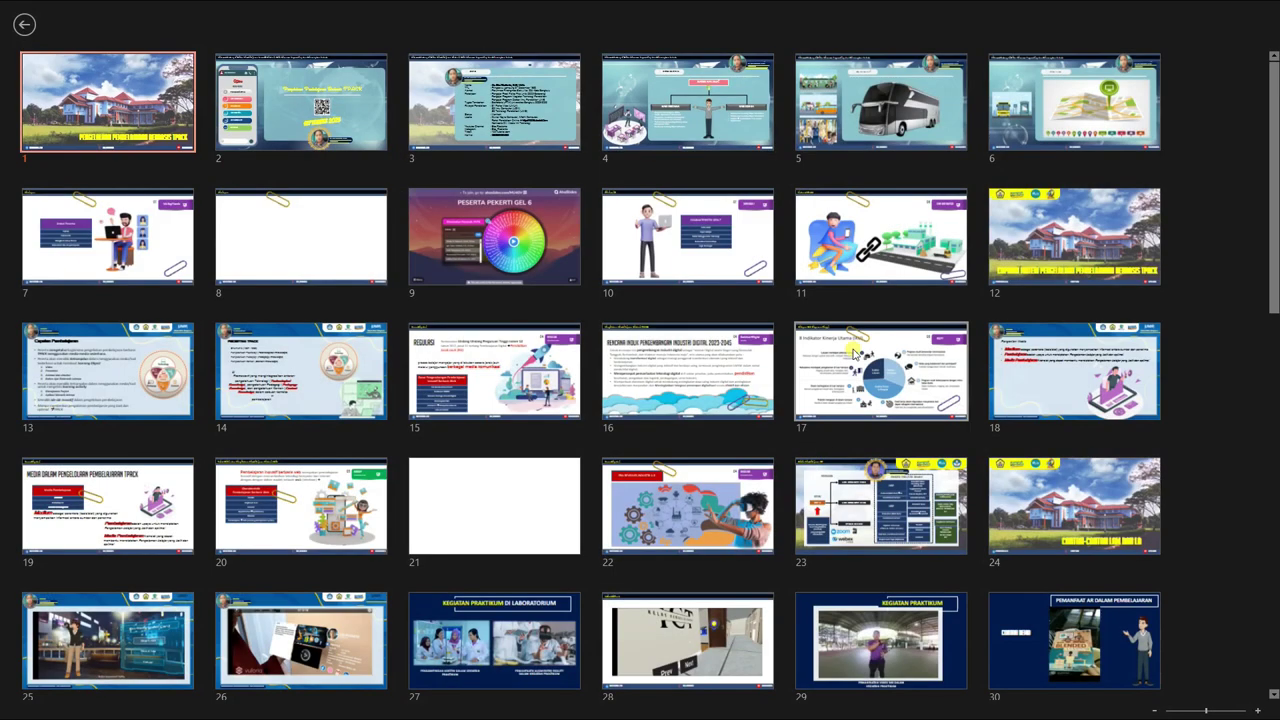
pyautogui.click(530, 266)
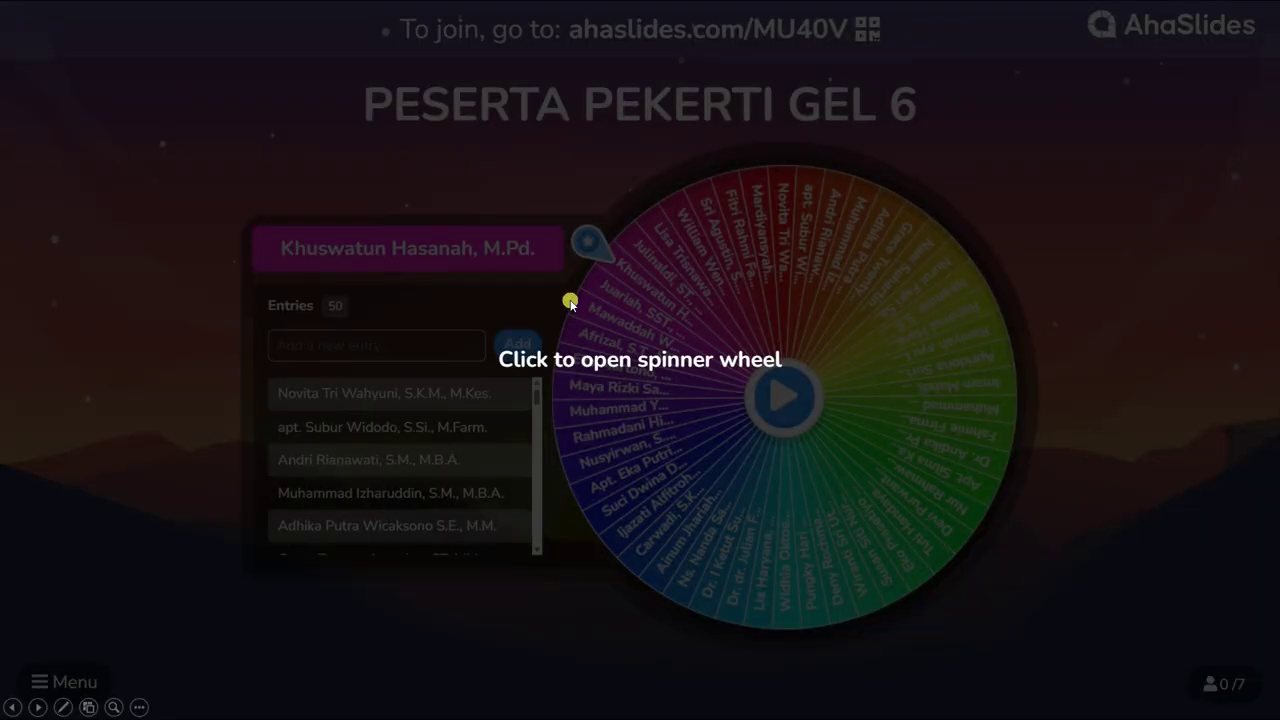
pyautogui.click(943, 337)
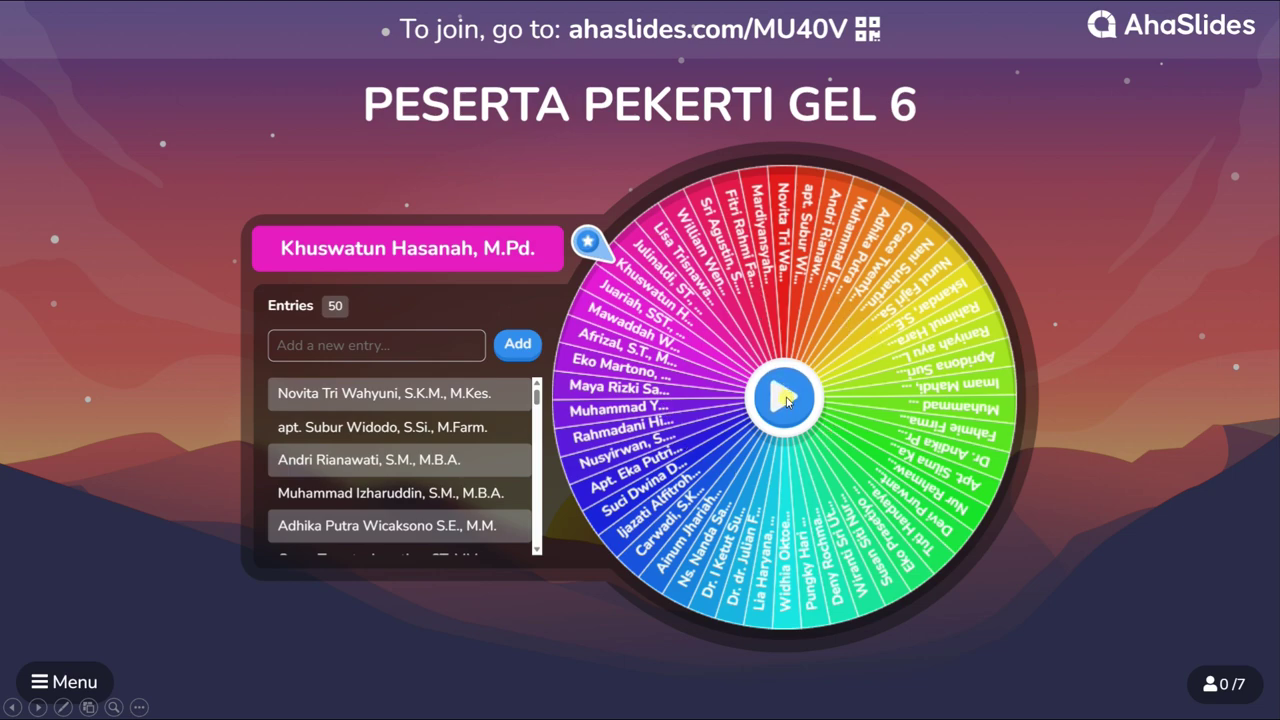
# Spin the PESERTA PEKERTI GEL 6 wheel, dismiss the winner popup, and end the slideshow.
pyautogui.click(785, 400)
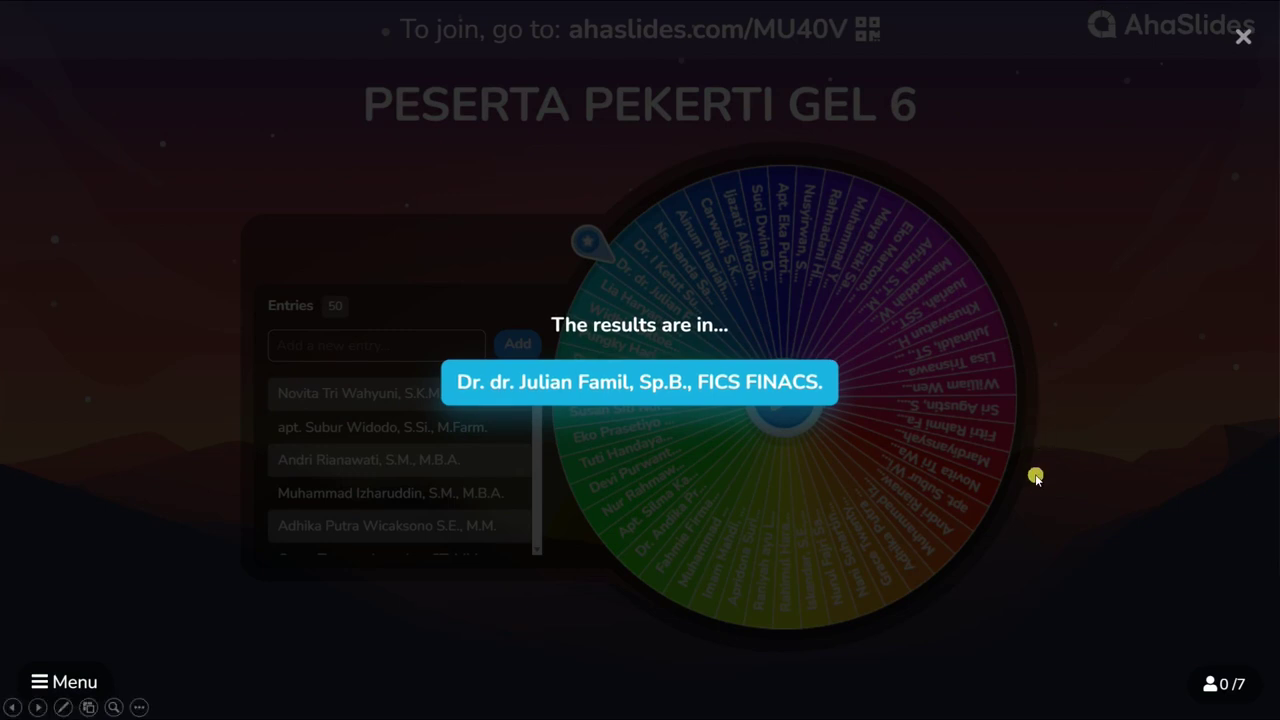
pyautogui.click(1052, 343)
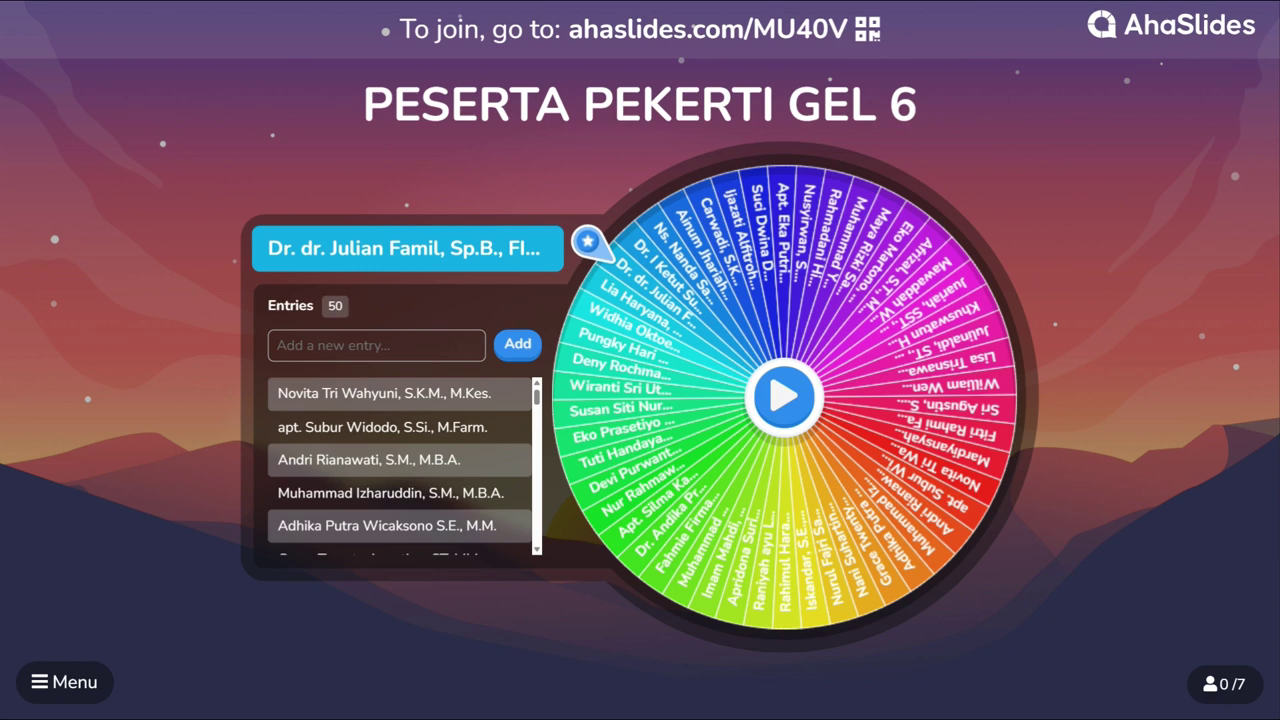
pyautogui.press('Escape')
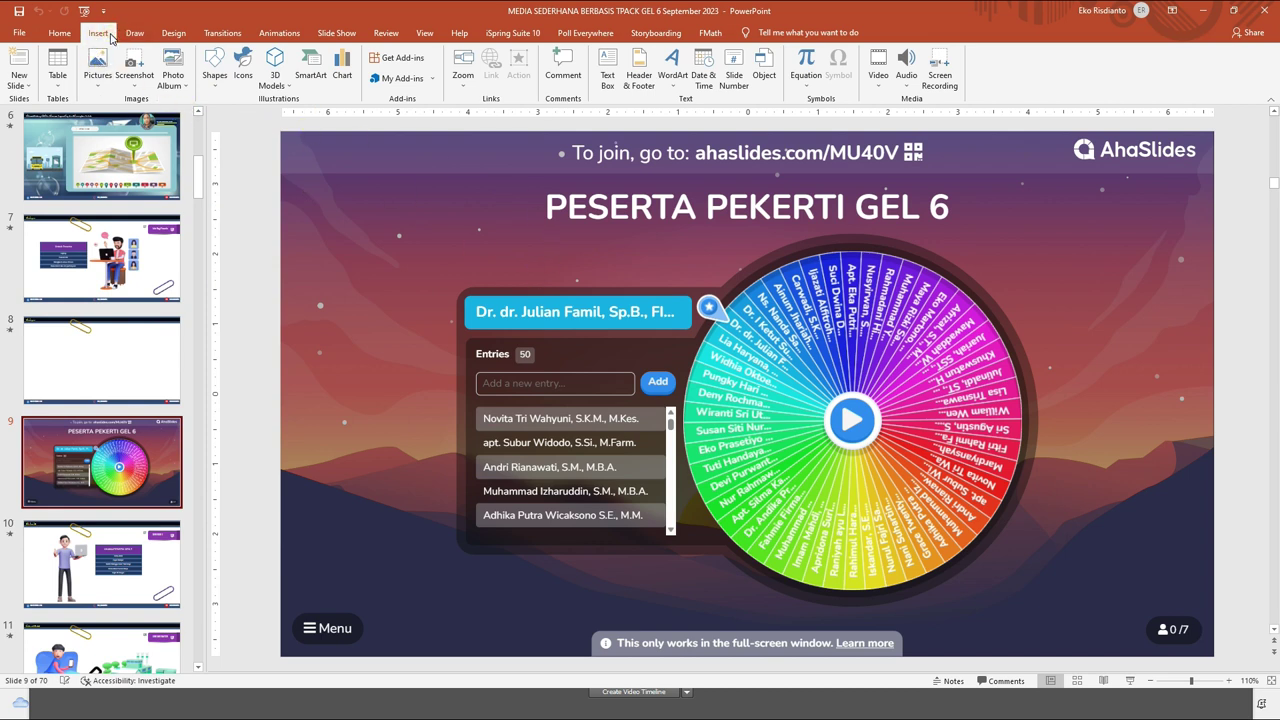
pyautogui.click(400, 60)
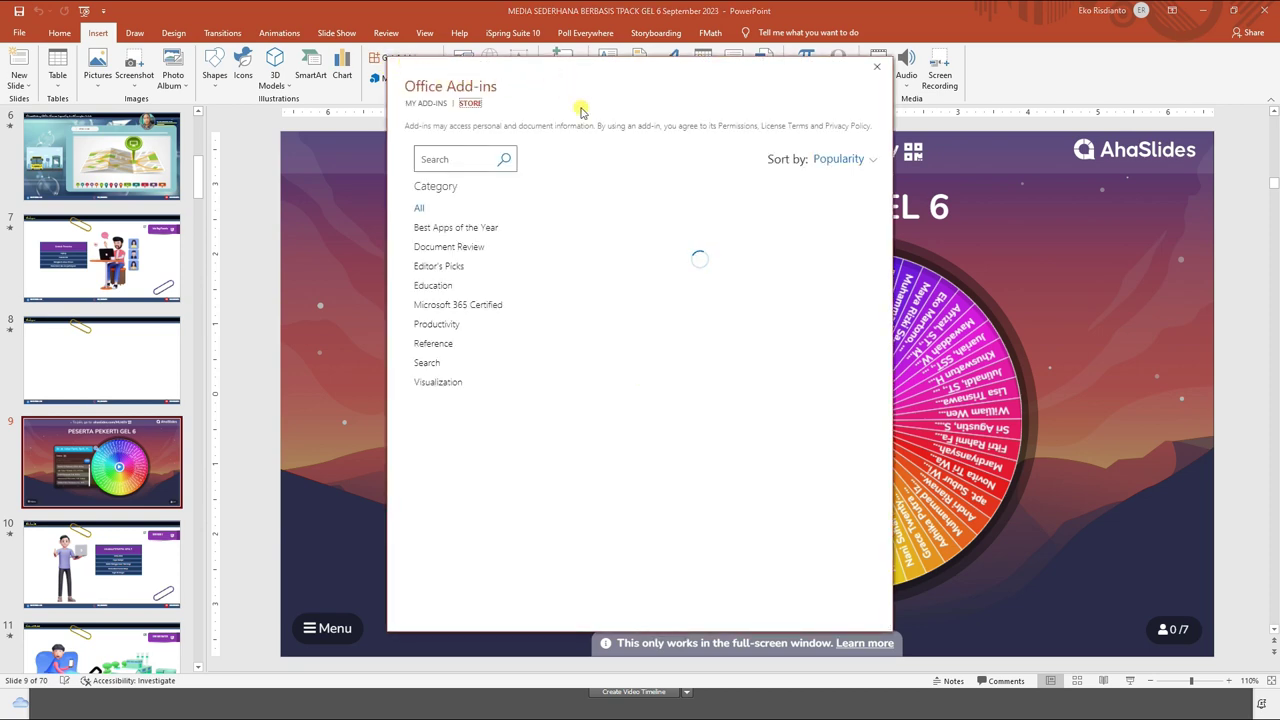
pyautogui.moveTo(601, 74)
pyautogui.mouseDown()
pyautogui.moveTo(516, 84)
pyautogui.moveTo(565, 78)
pyautogui.mouseUp()
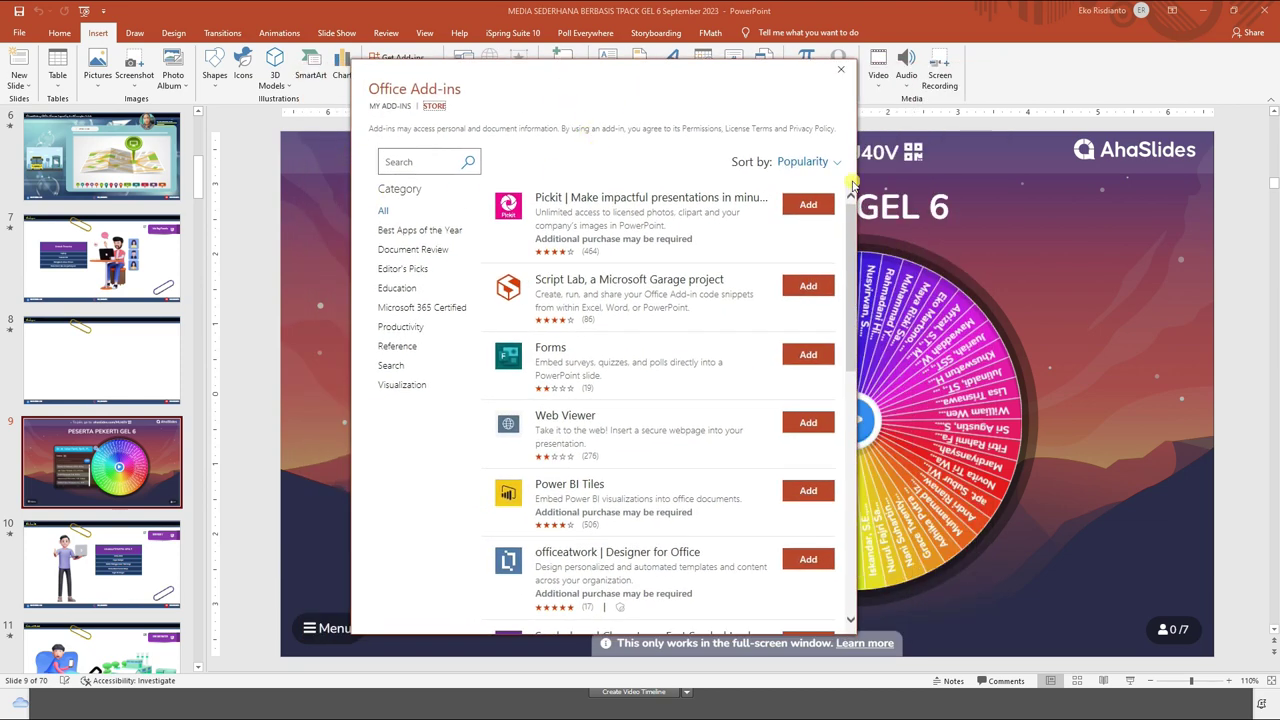
pyautogui.click(422, 163)
pyautogui.write('aha')
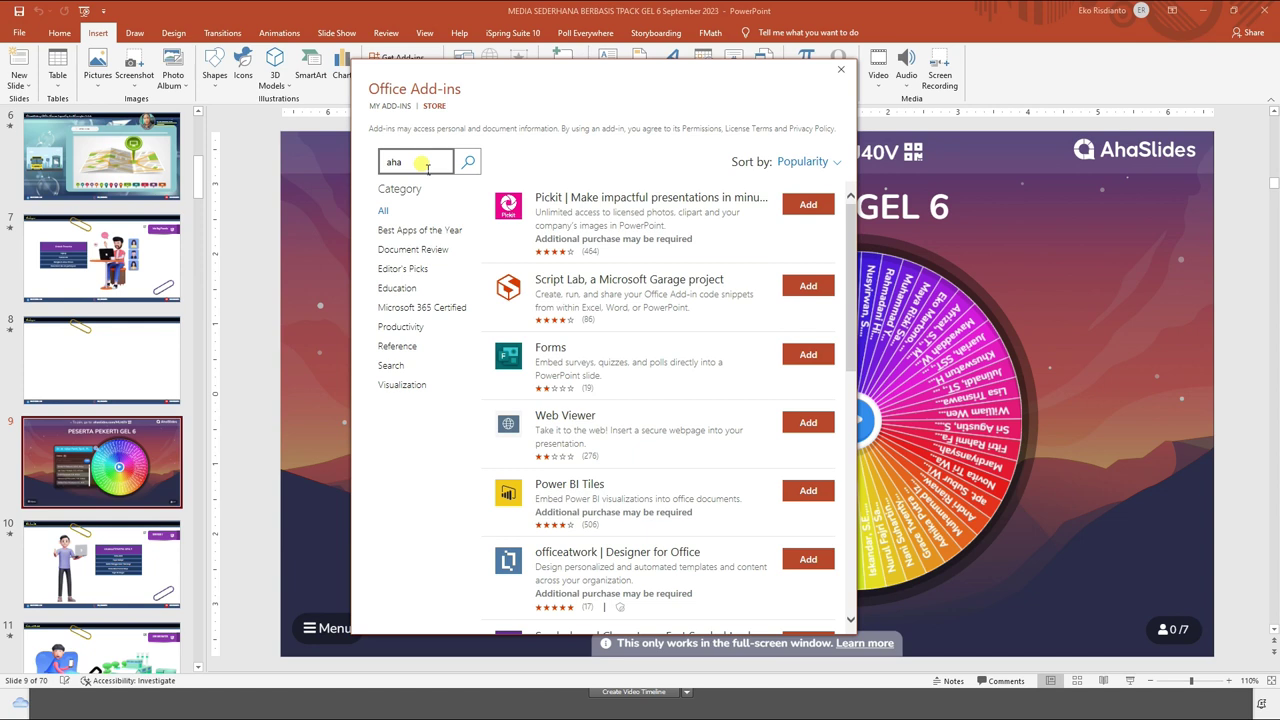
pyautogui.press('Return')
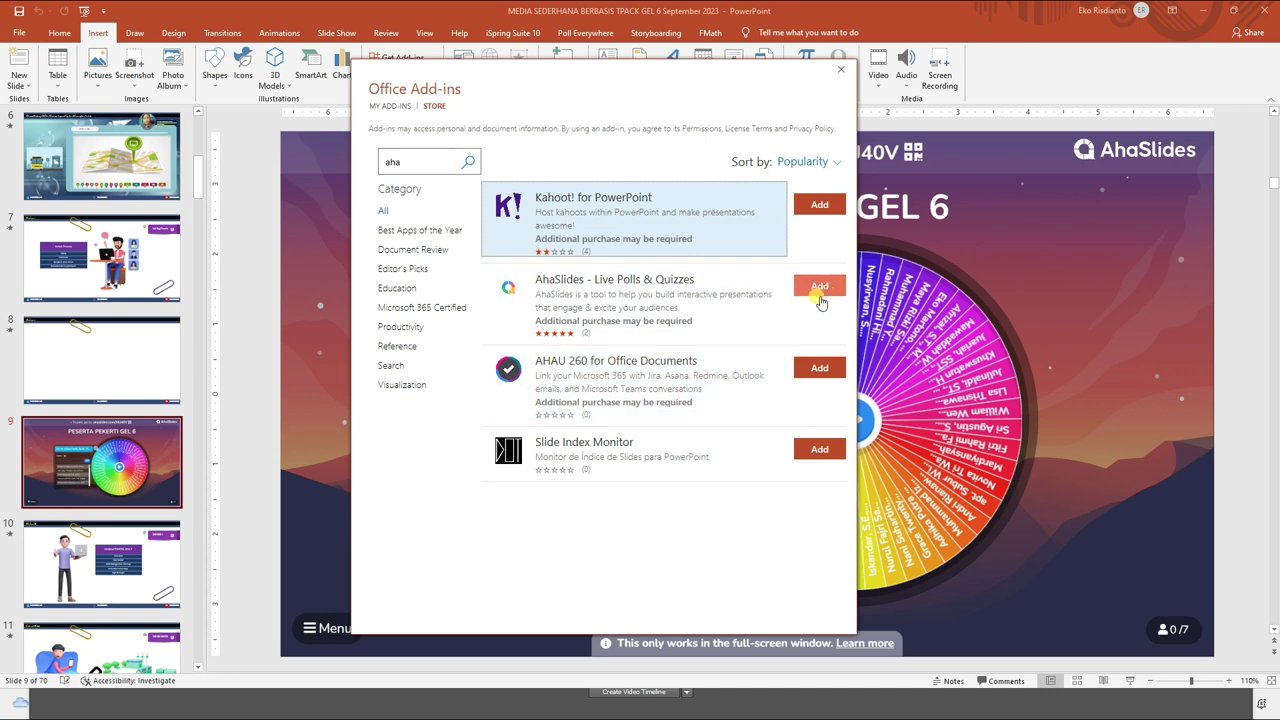
pyautogui.click(841, 69)
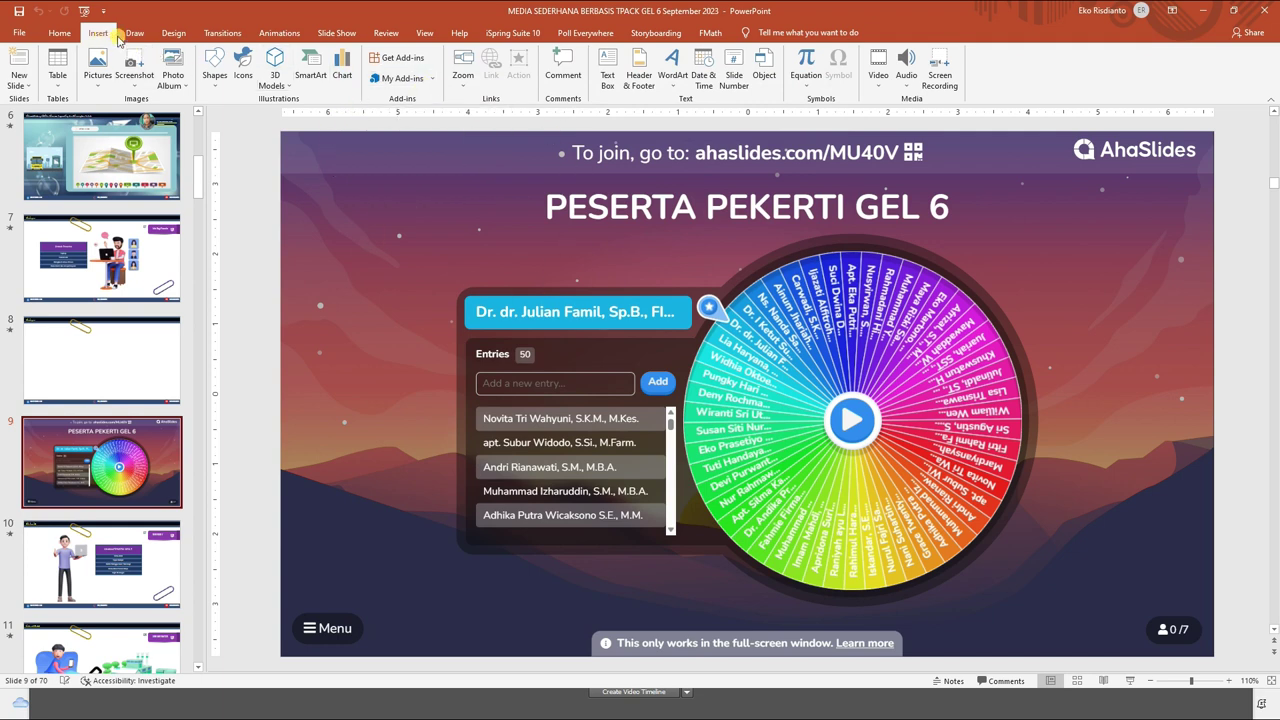
# Insert the AhaSlides add-in from My Add-ins, then add blank slide 10 after it.
pyautogui.click(408, 84)
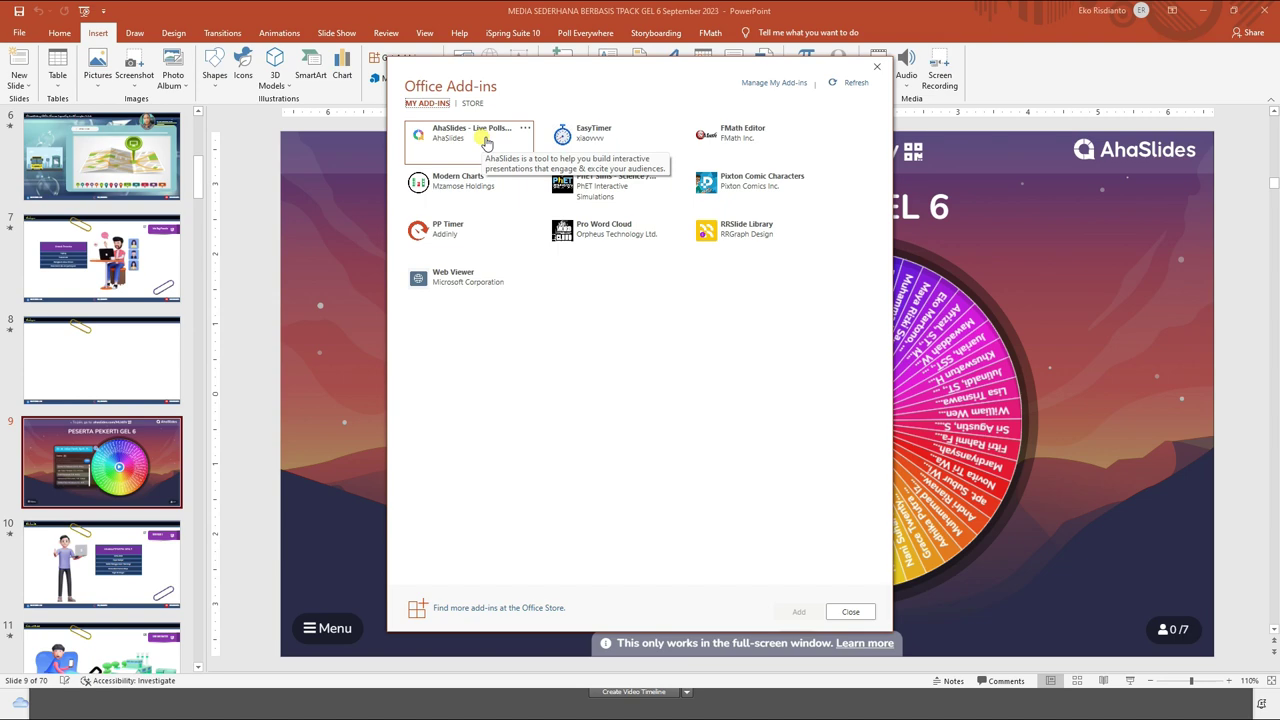
pyautogui.click(486, 143)
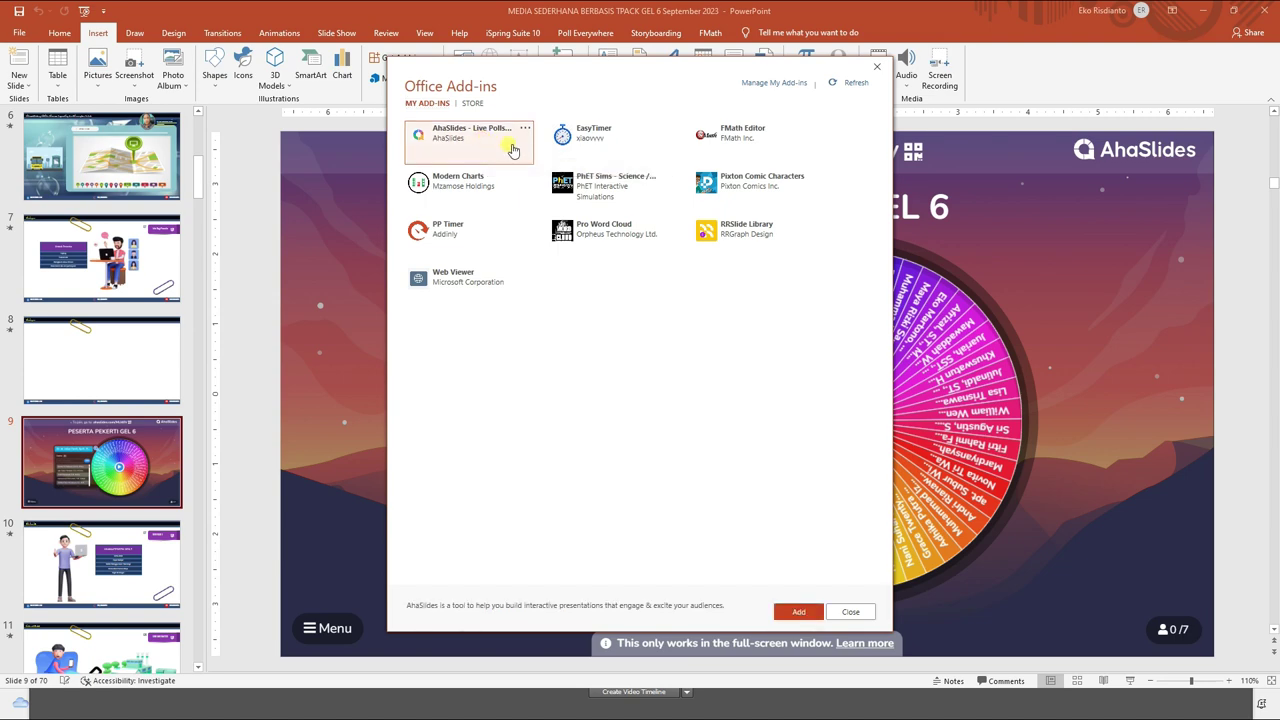
pyautogui.click(806, 612)
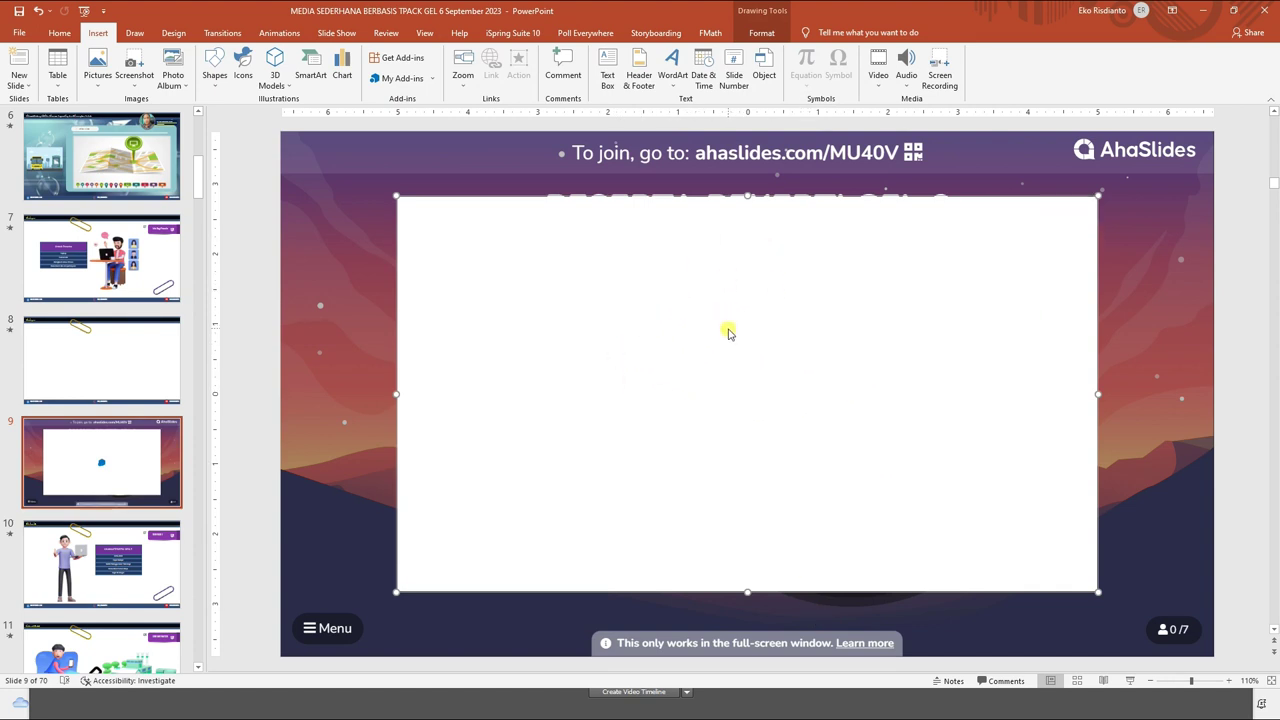
pyautogui.hotkey('ctrl', 'm')
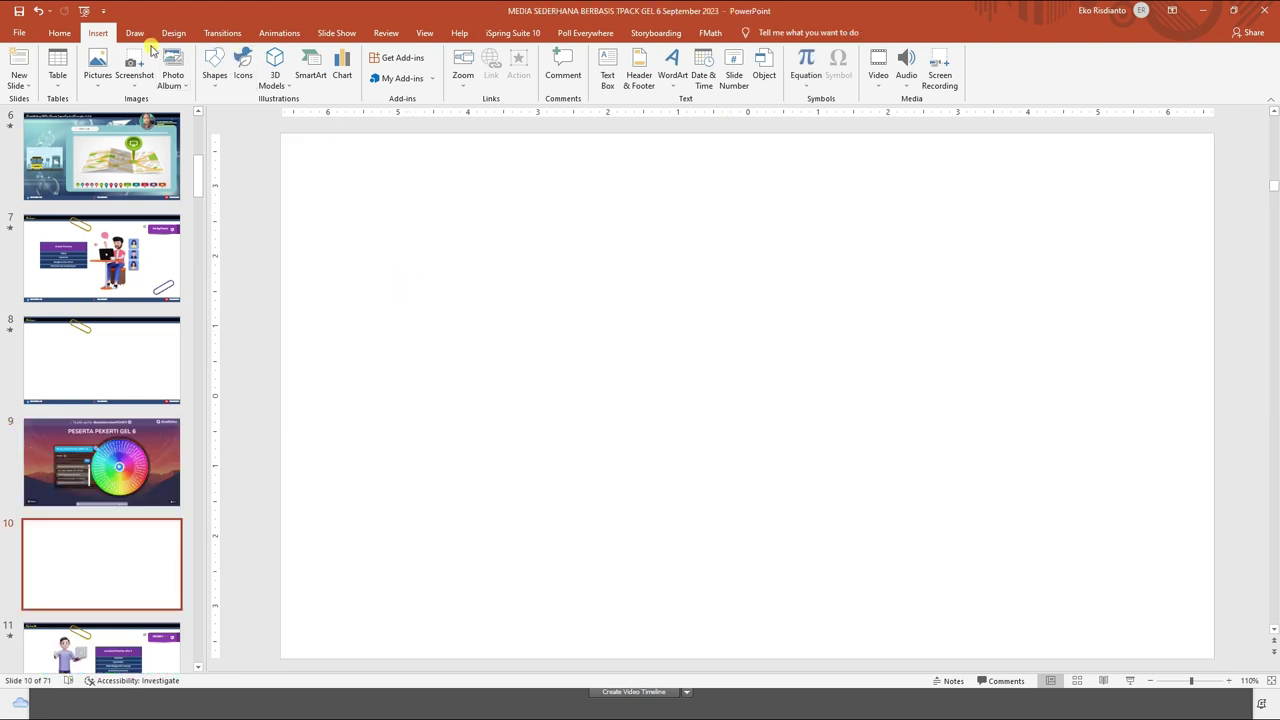
# Add the AhaSlides add-in to blank slide 10 and minimize PowerPoint.
pyautogui.click(403, 78)
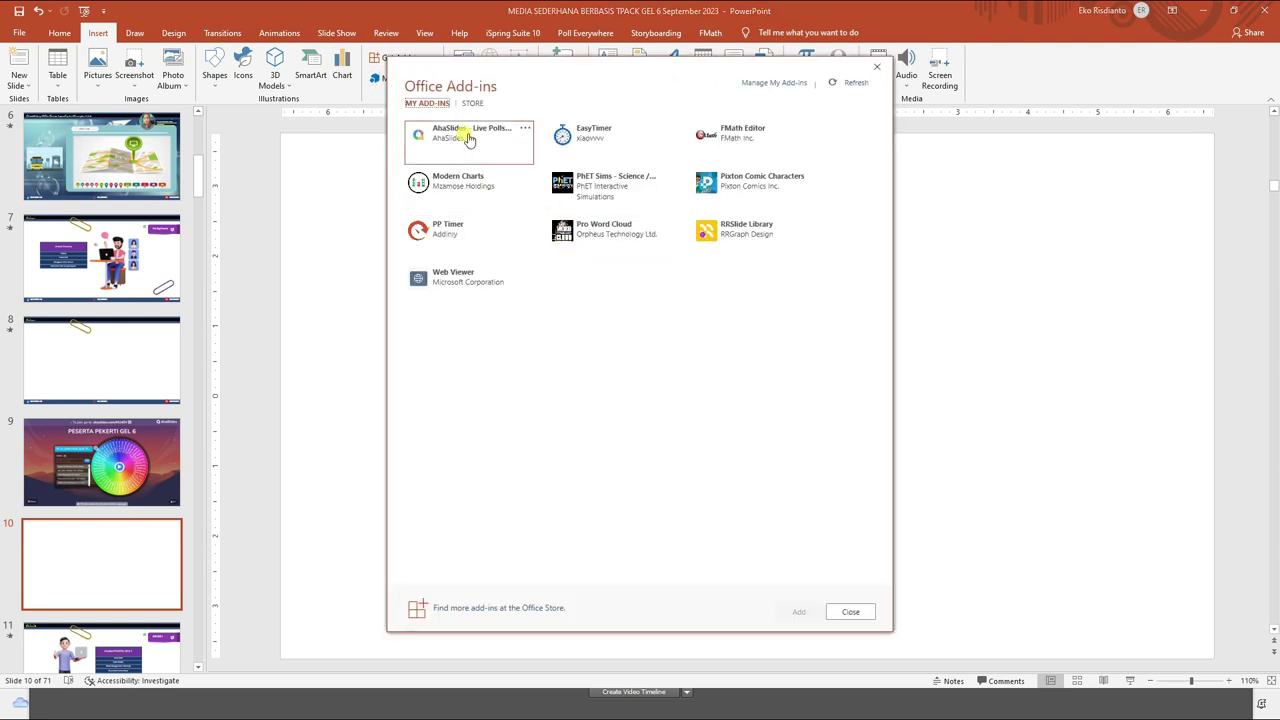
pyautogui.click(450, 135)
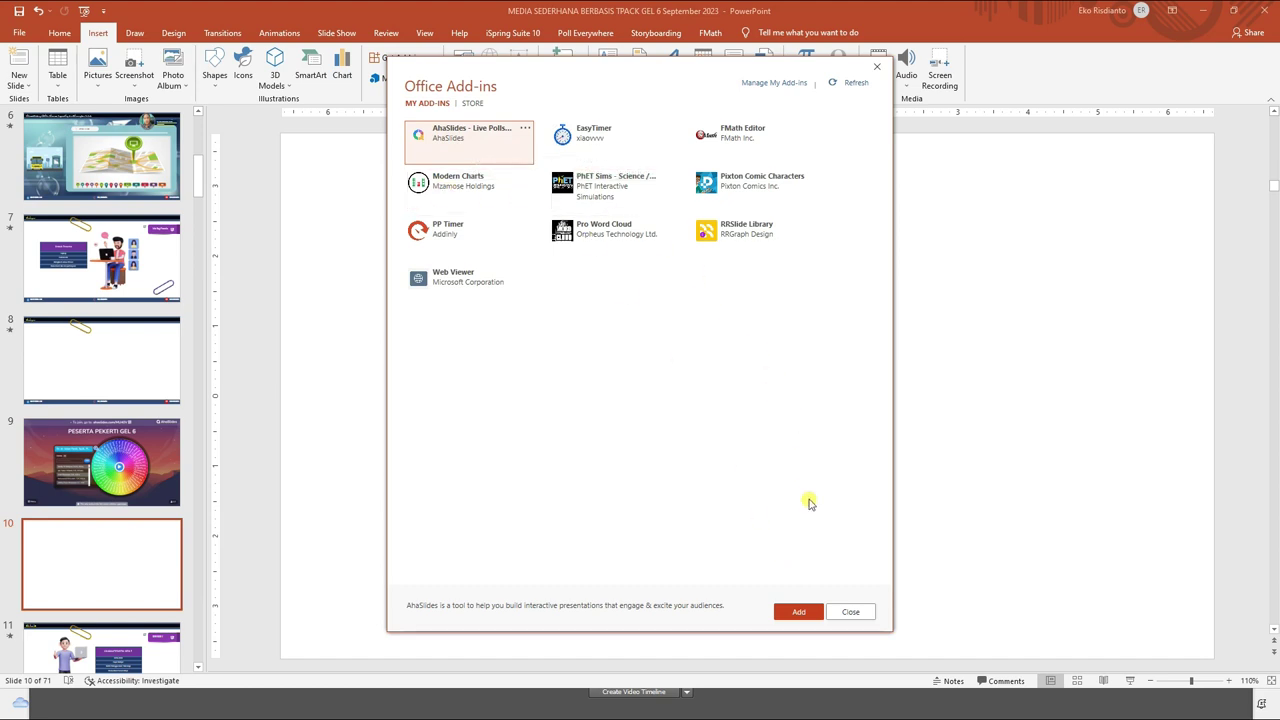
pyautogui.click(800, 612)
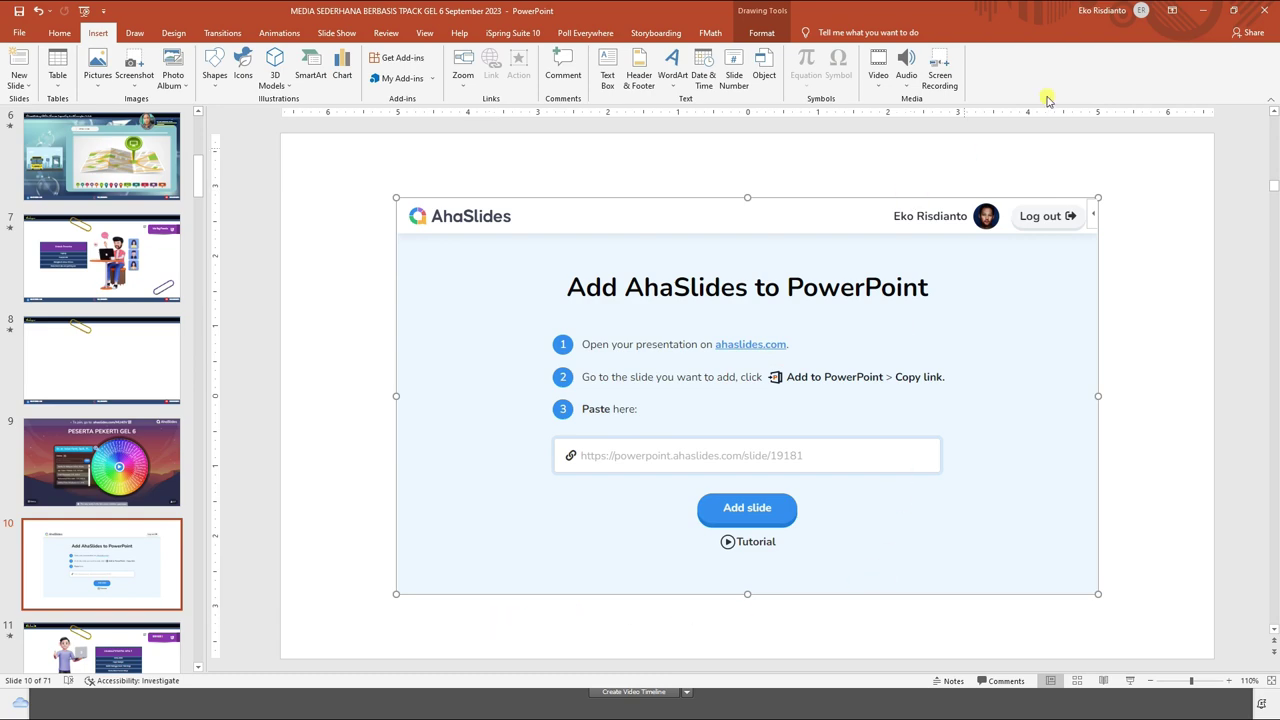
pyautogui.click(1201, 10)
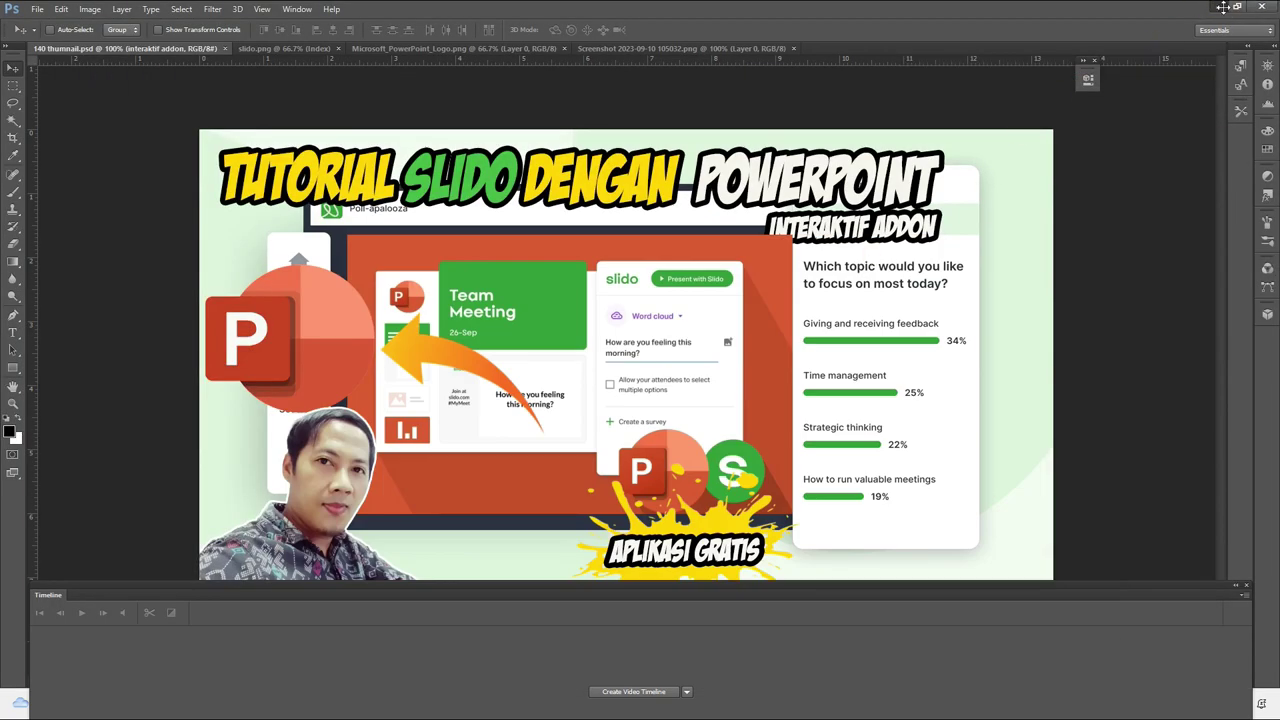
# Minimize Photoshop and go to ahaslides.com in the browser to reach My Presentations.
pyautogui.click(1220, 8)
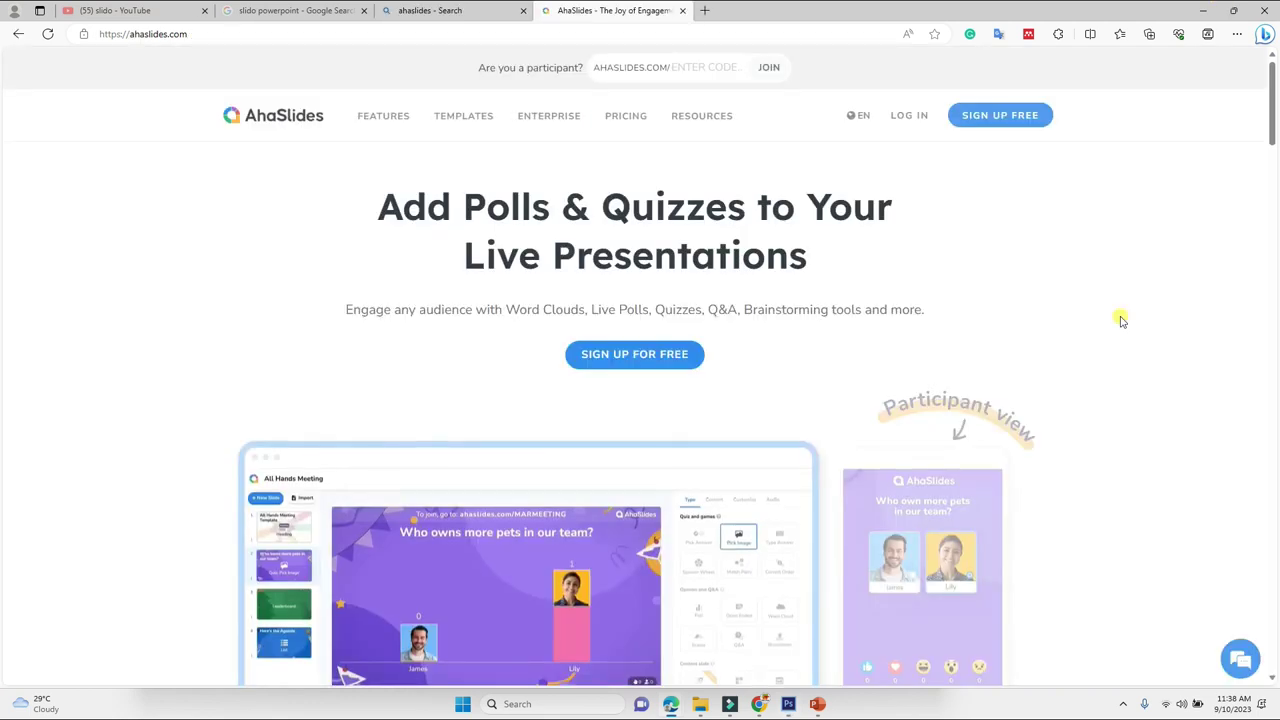
pyautogui.click(210, 34)
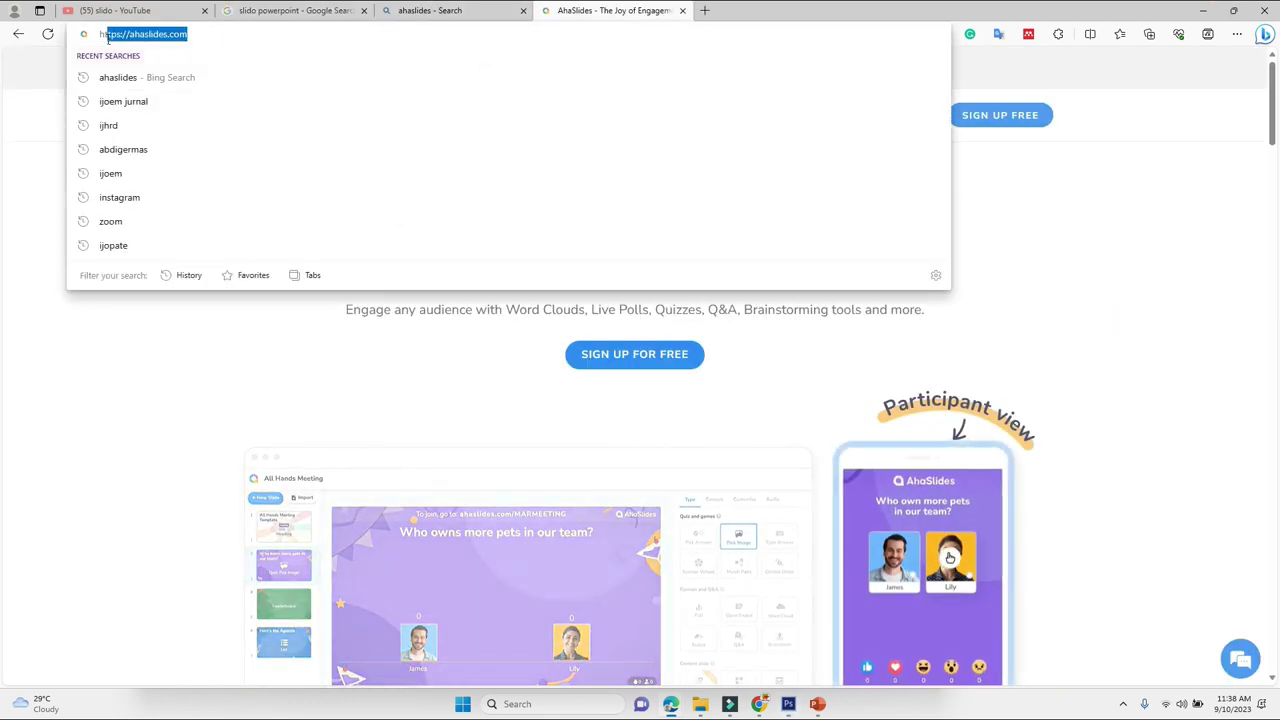
pyautogui.click(119, 344)
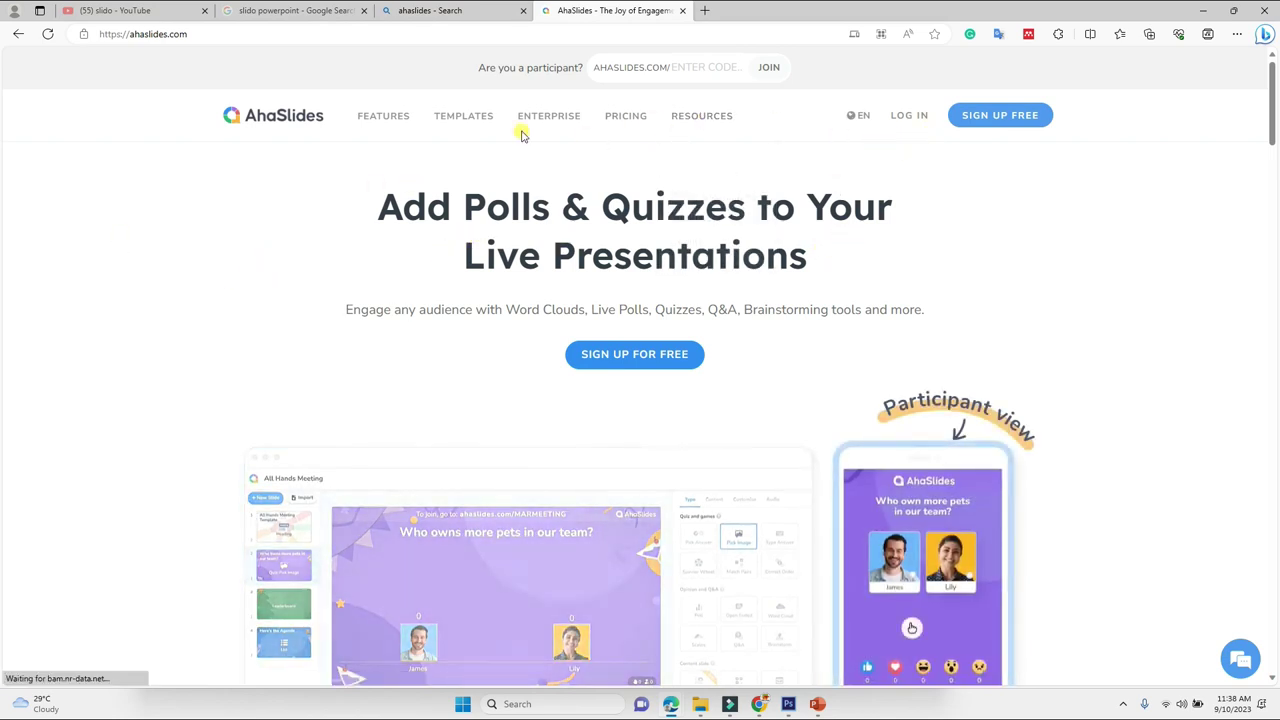
pyautogui.click(996, 117)
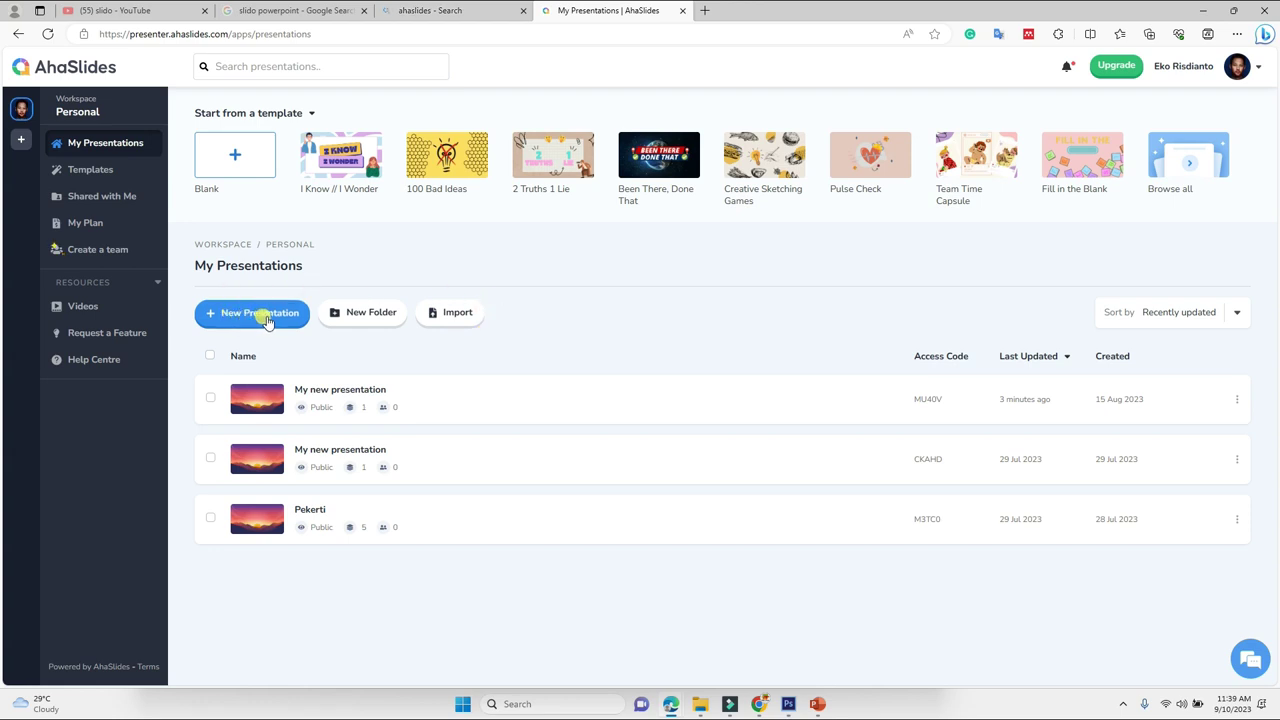
# Create a blank 'My new presentation' and bring up the Spinner Wheel slide type.
pyautogui.click(266, 318)
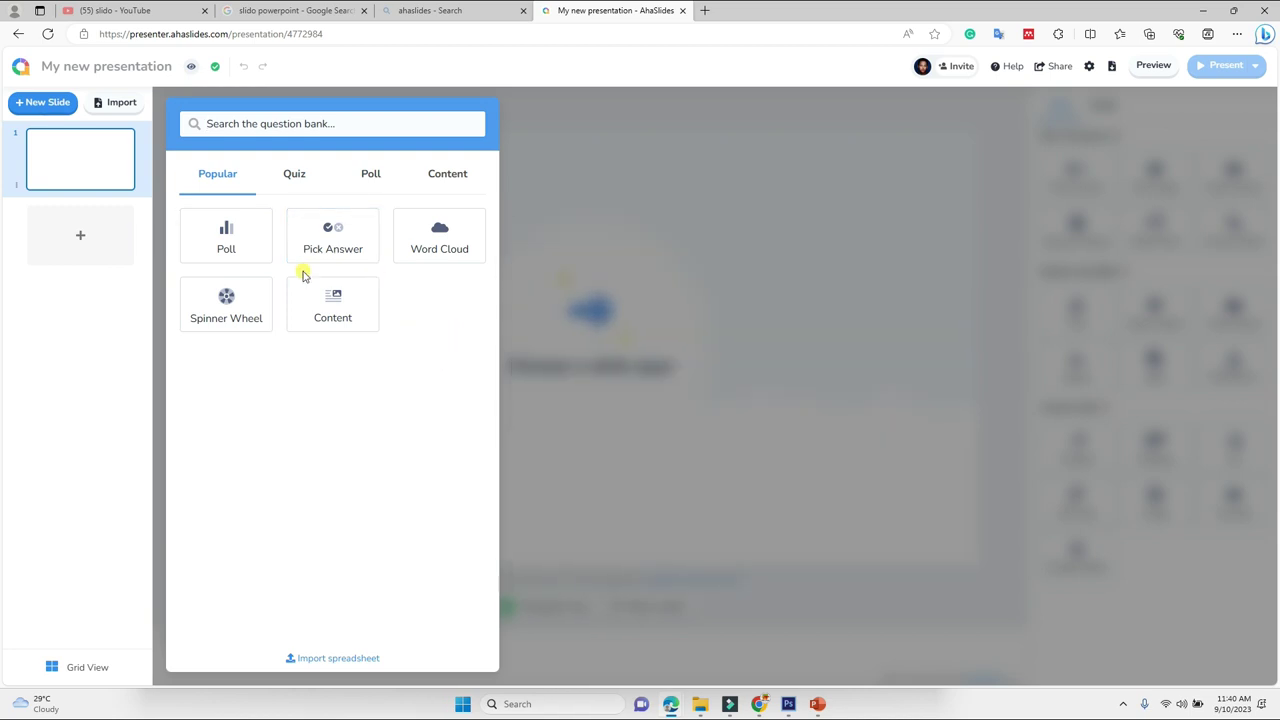
pyautogui.moveTo(235, 305)
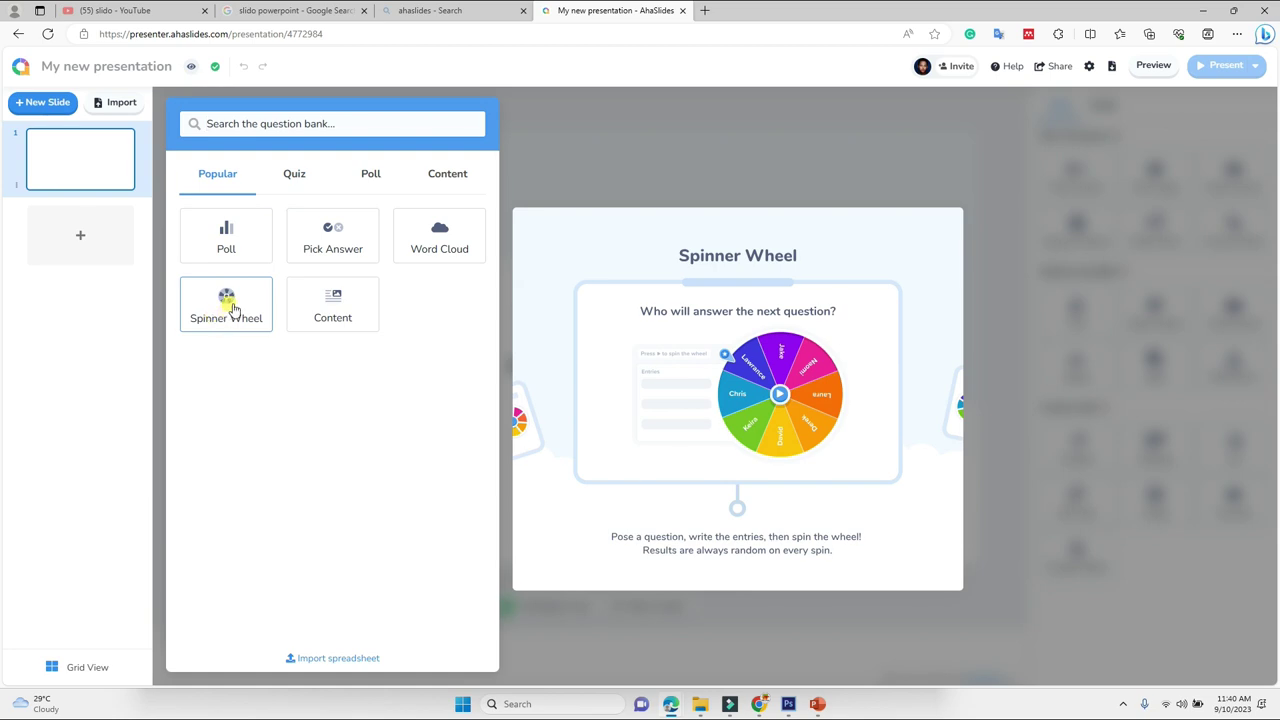
# Add a Spinner Wheel slide headed 'Mata Kuliah X' and focus its new-entry field.
pyautogui.click(230, 302)
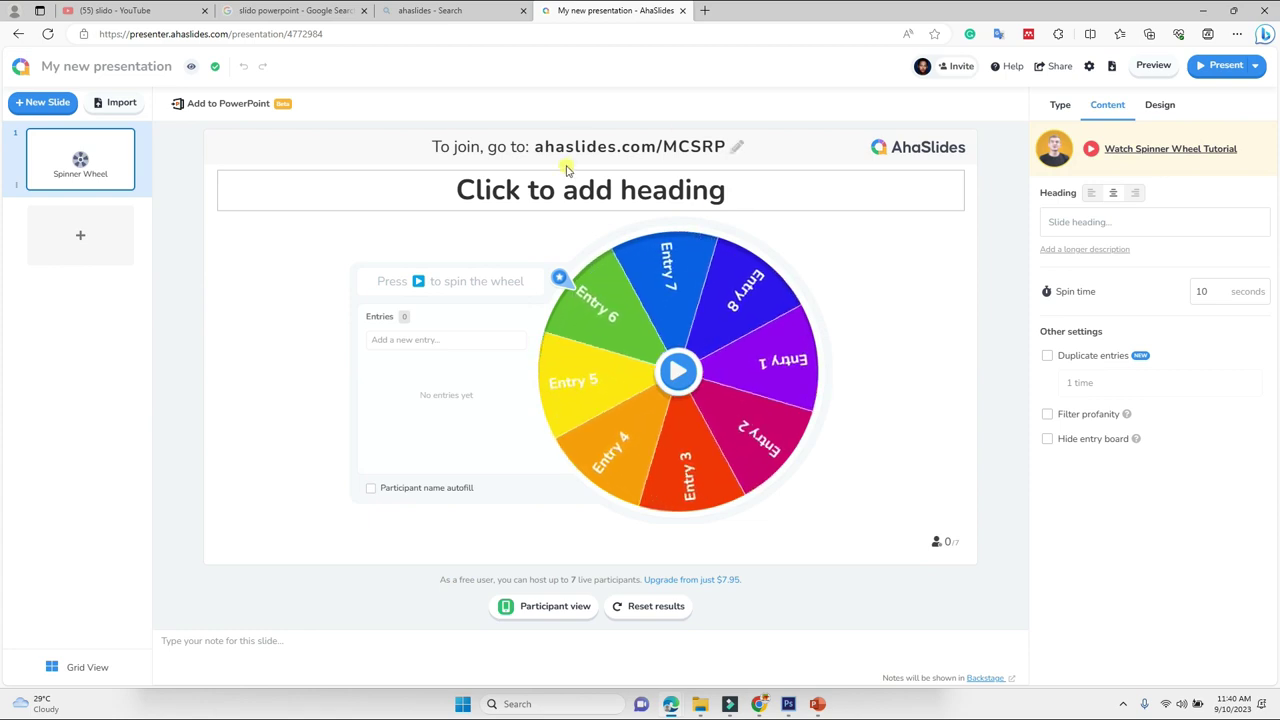
pyautogui.click(606, 196)
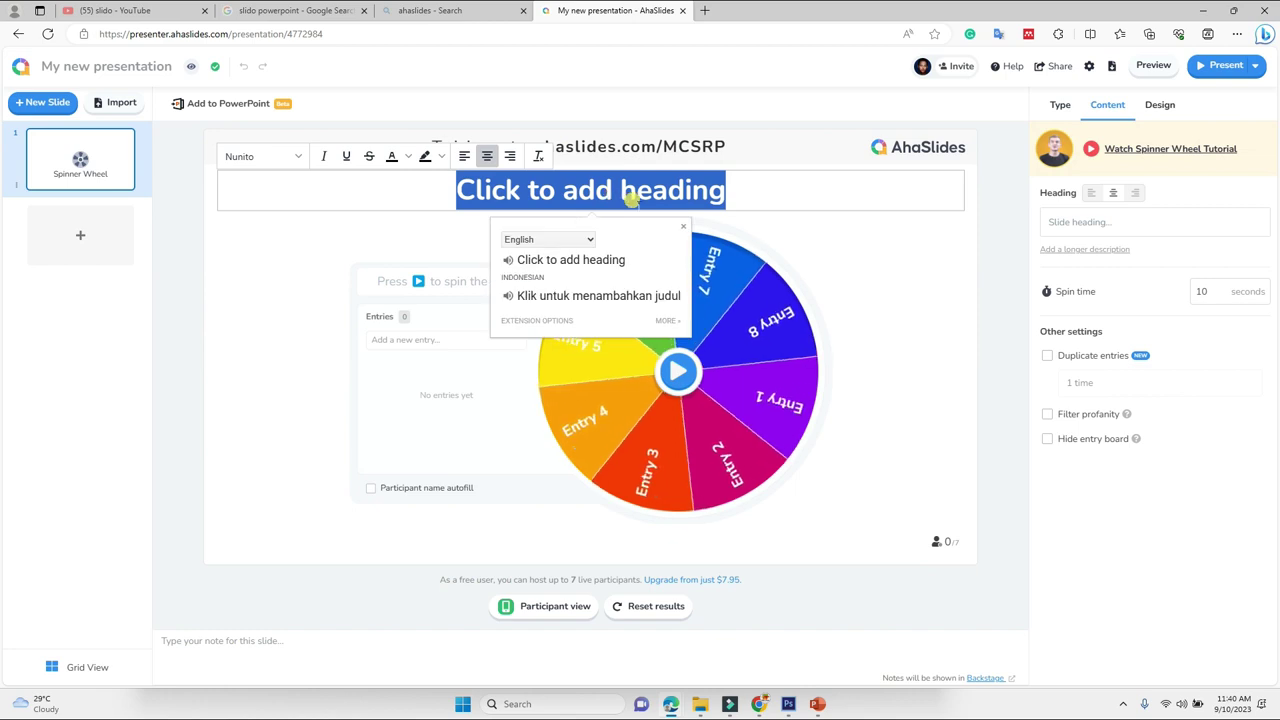
pyautogui.write('Matrakuliah')
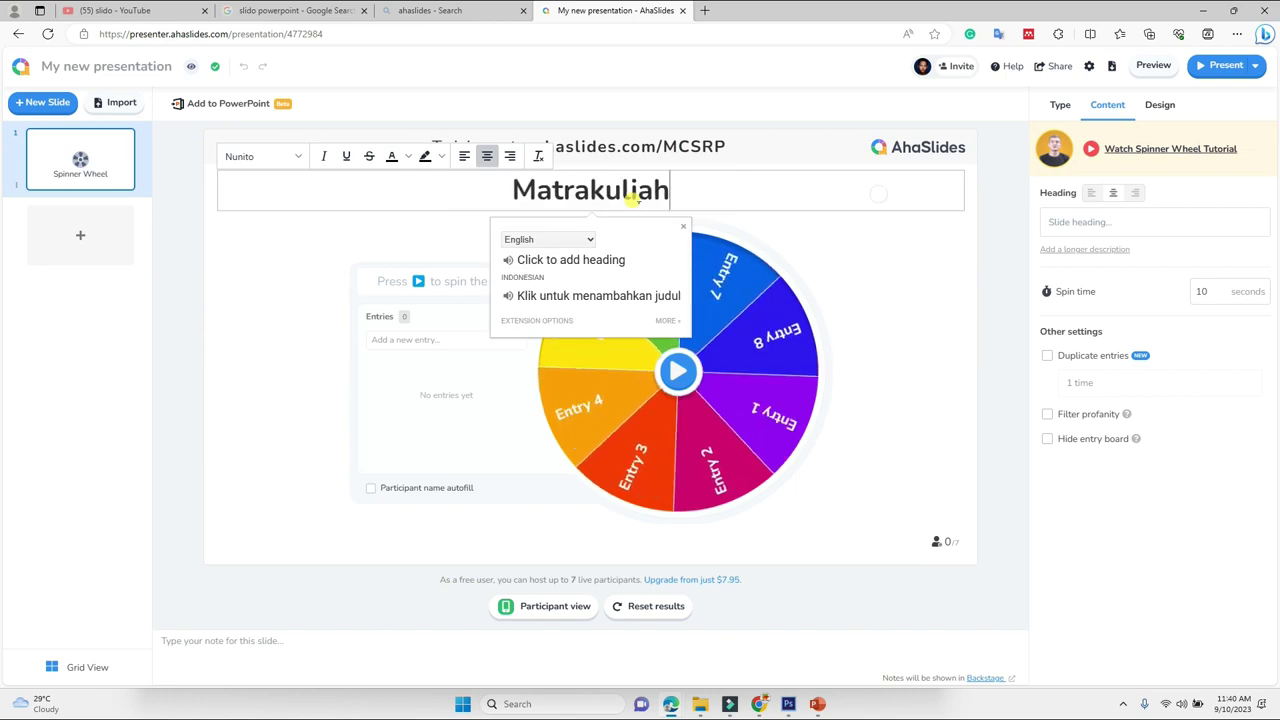
pyautogui.write(' Me')
pyautogui.press('BackSpace')
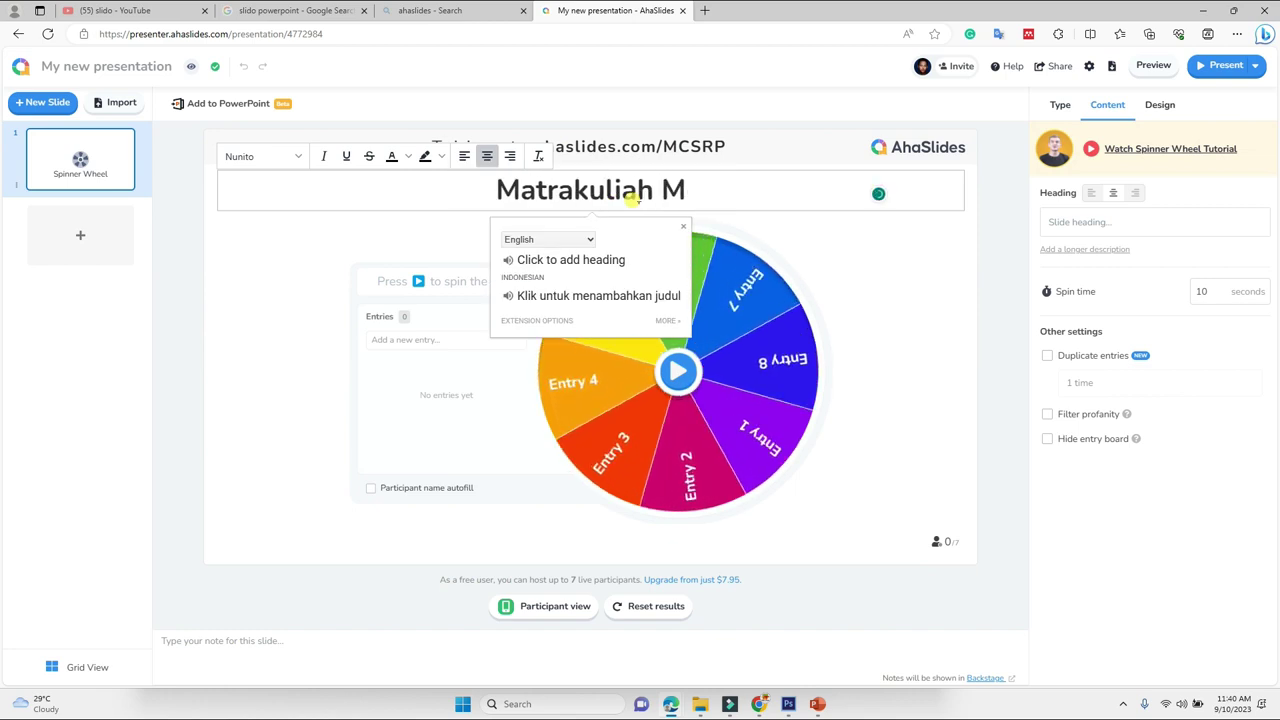
pyautogui.press('BackSpace')
pyautogui.press('BackSpace')
pyautogui.press('BackSpace')
pyautogui.press('BackSpace')
pyautogui.press('BackSpace')
pyautogui.press('BackSpace')
pyautogui.press('BackSpace')
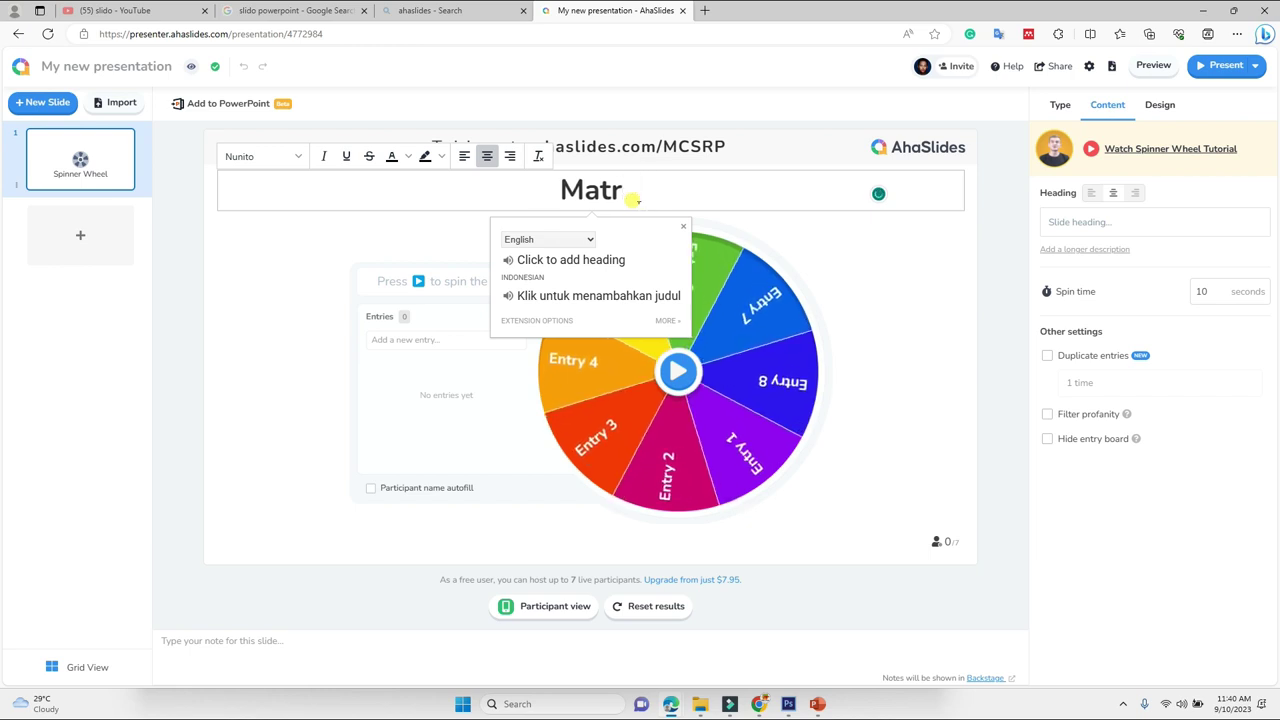
pyautogui.press('BackSpace')
pyautogui.write('a k')
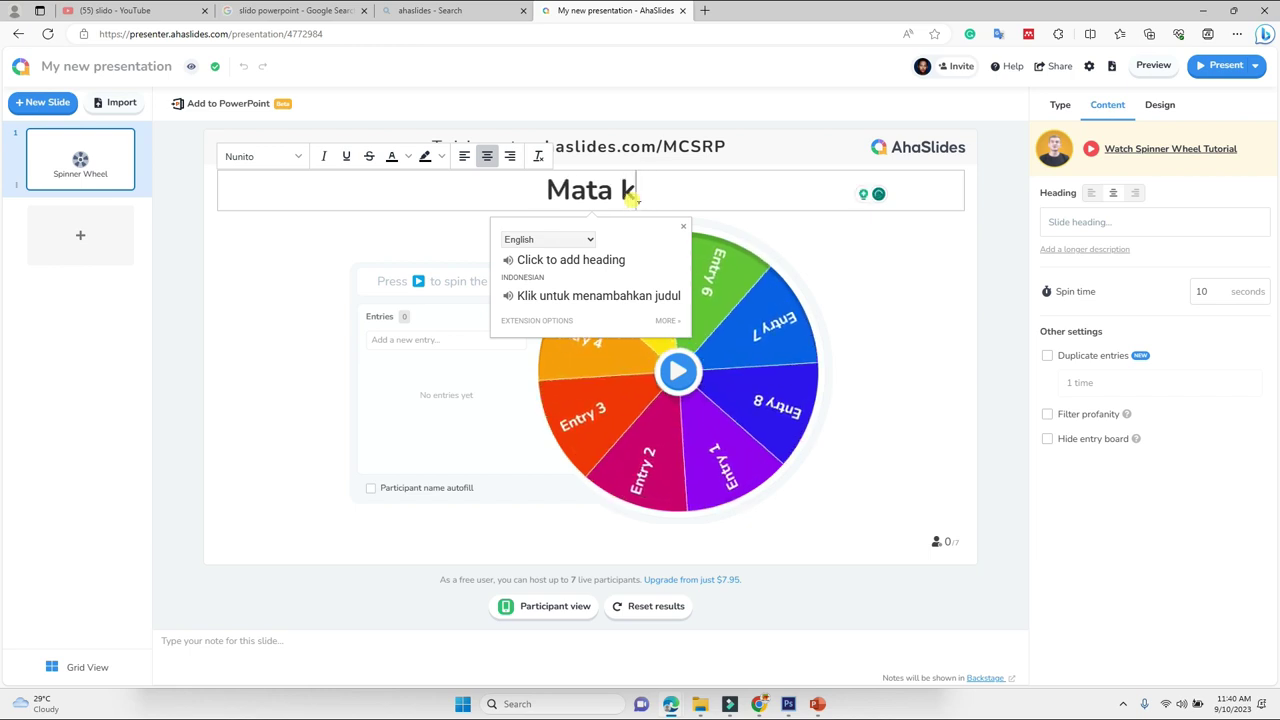
pyautogui.press('BackSpace')
pyautogui.write('Kuliah')
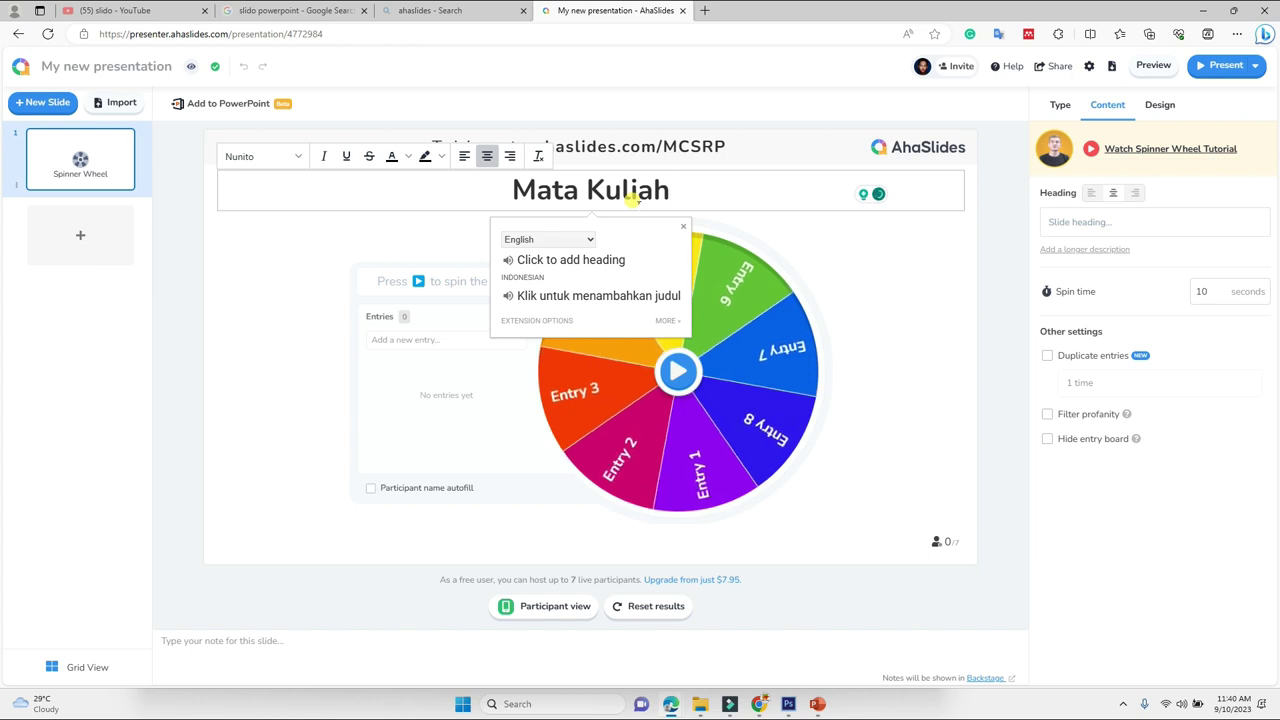
pyautogui.write(' X')
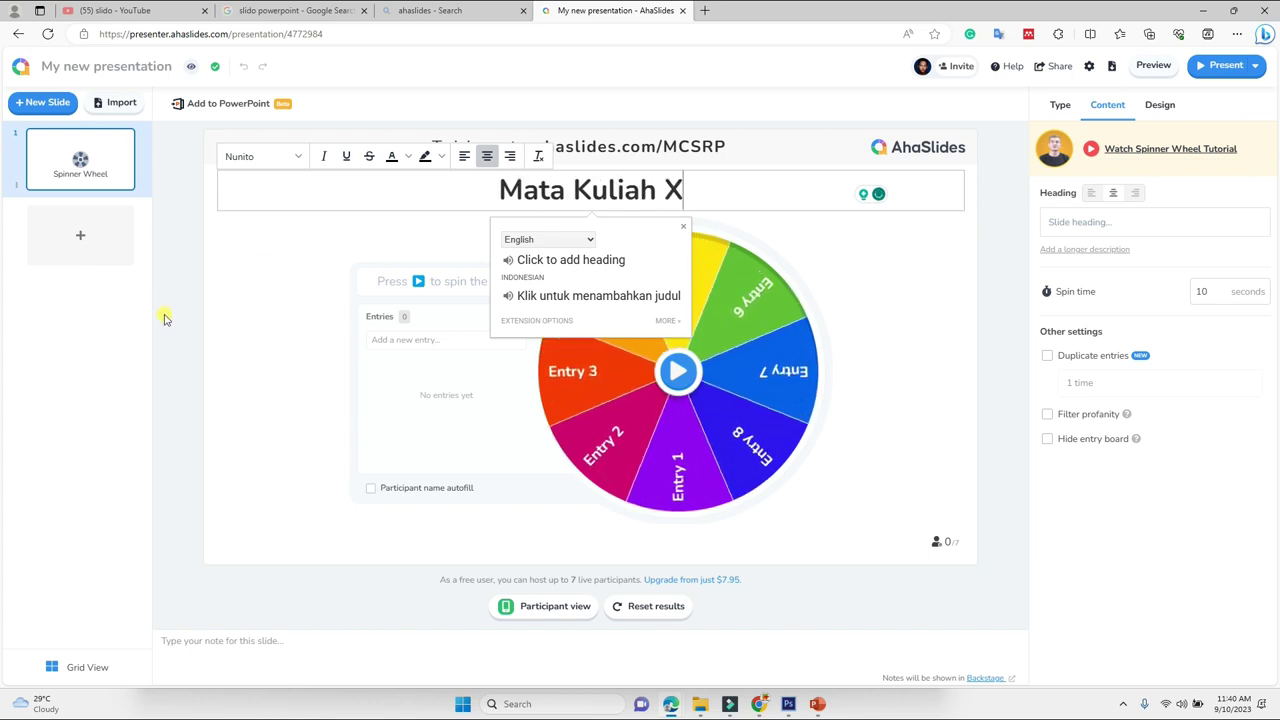
pyautogui.click(309, 225)
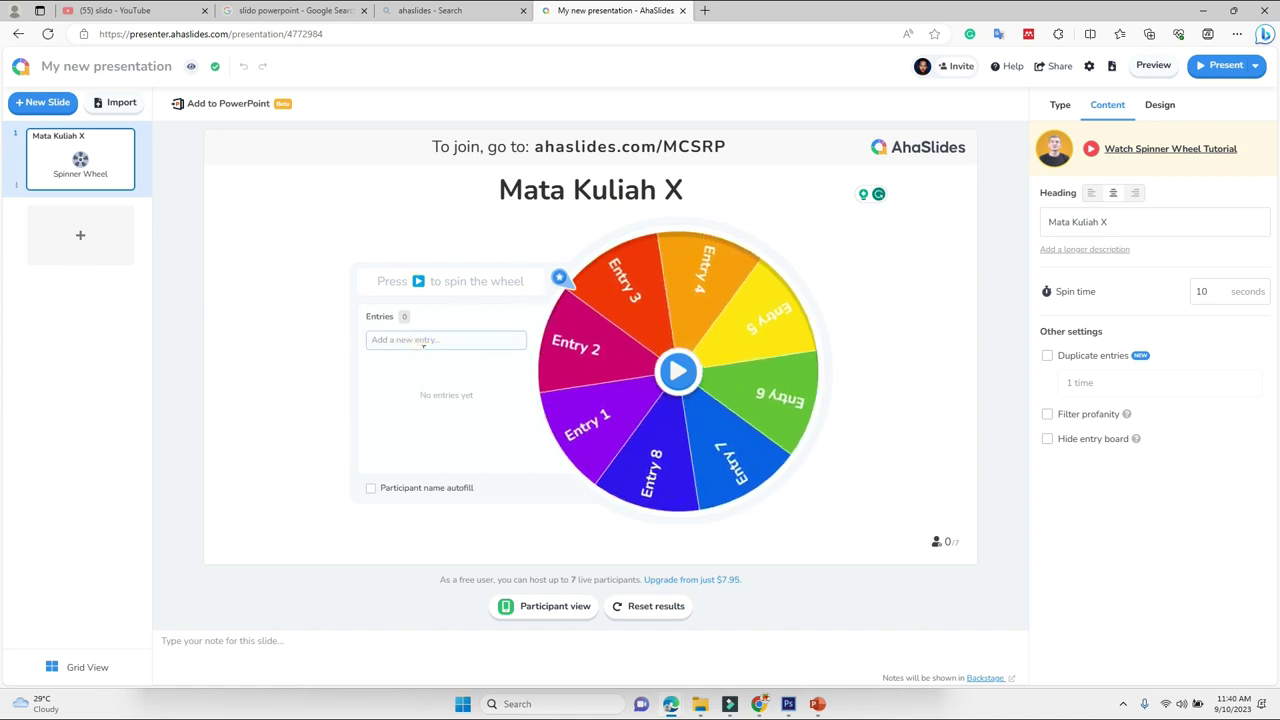
pyautogui.click(422, 342)
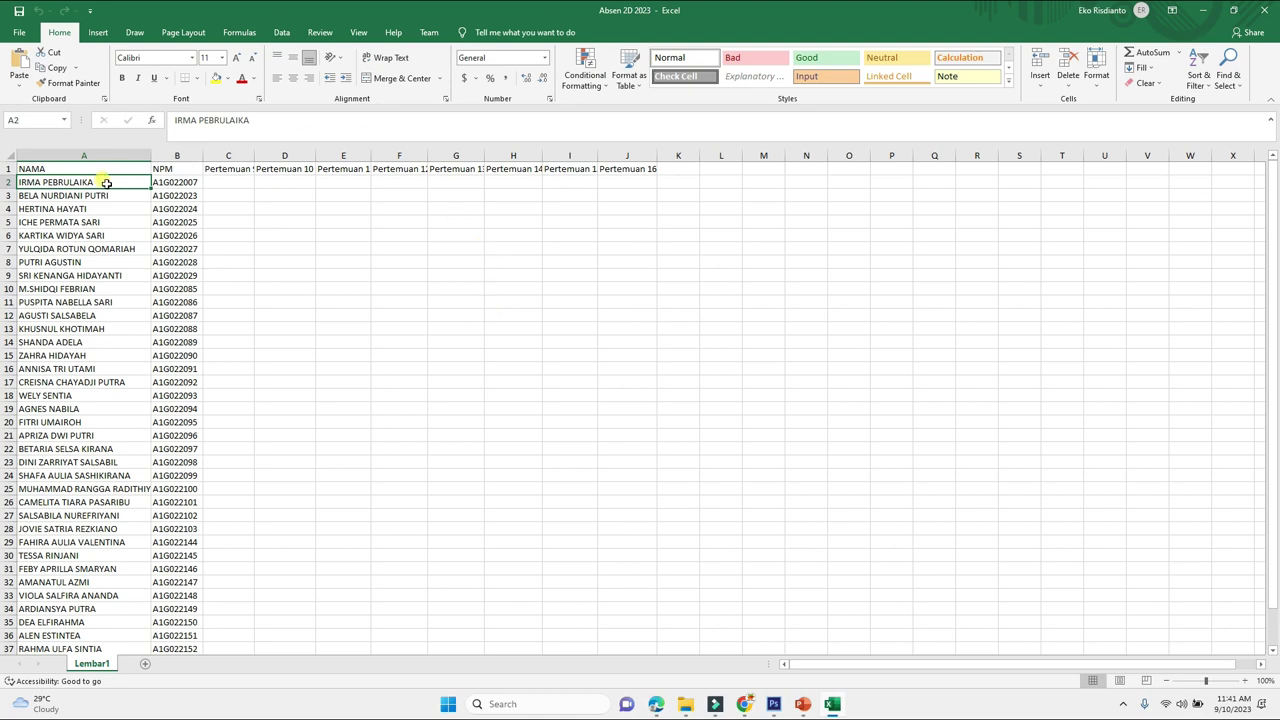
# Select and copy the 39 student names in column A of 'Absen 2D 2023'.
pyautogui.moveTo(104, 186)
pyautogui.mouseDown()
pyautogui.moveTo(99, 682)
pyautogui.moveTo(95, 572)
pyautogui.mouseUp()
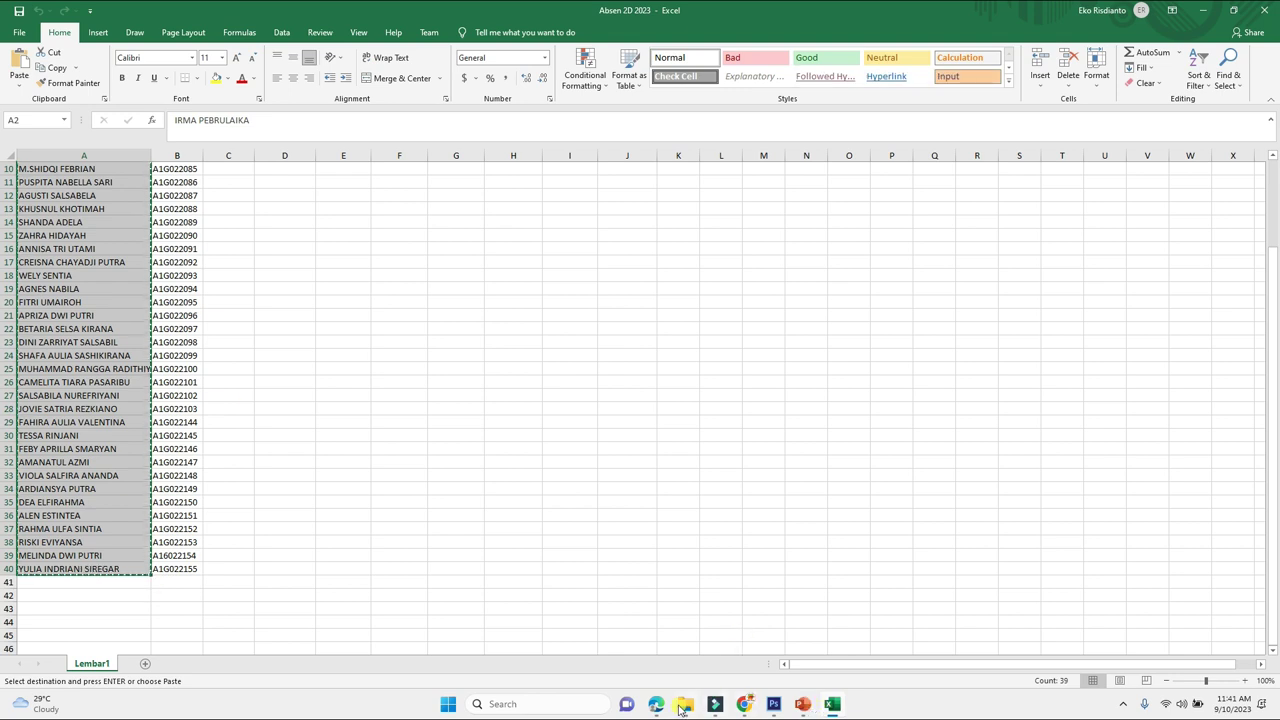
pyautogui.moveTo(662, 708)
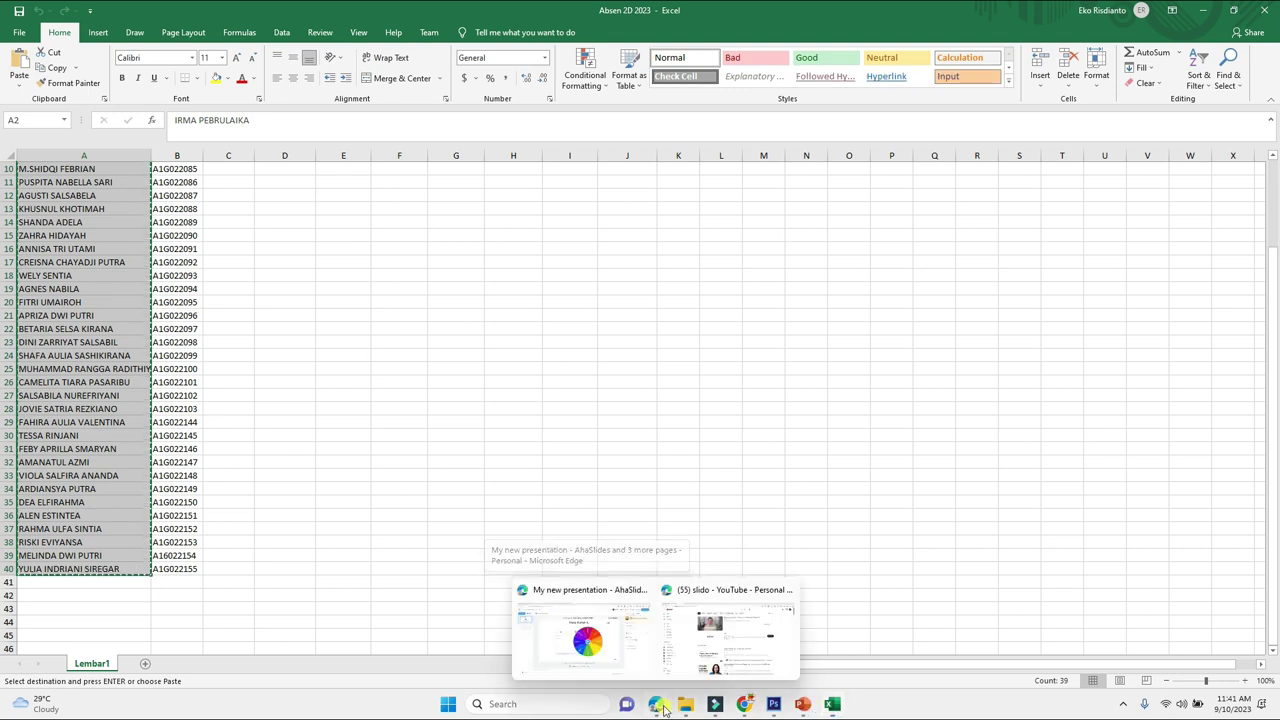
# Paste the 39 copied student names into the wheel's entries and add them.
pyautogui.click(605, 635)
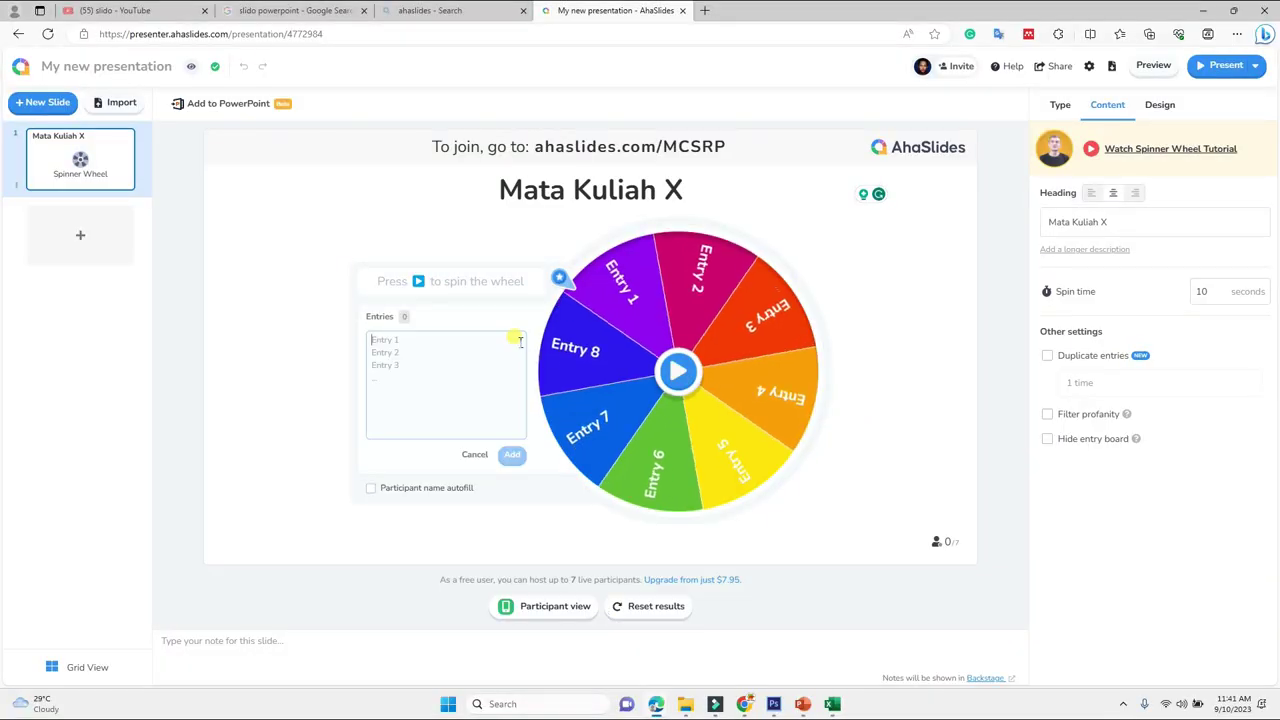
pyautogui.click(386, 343)
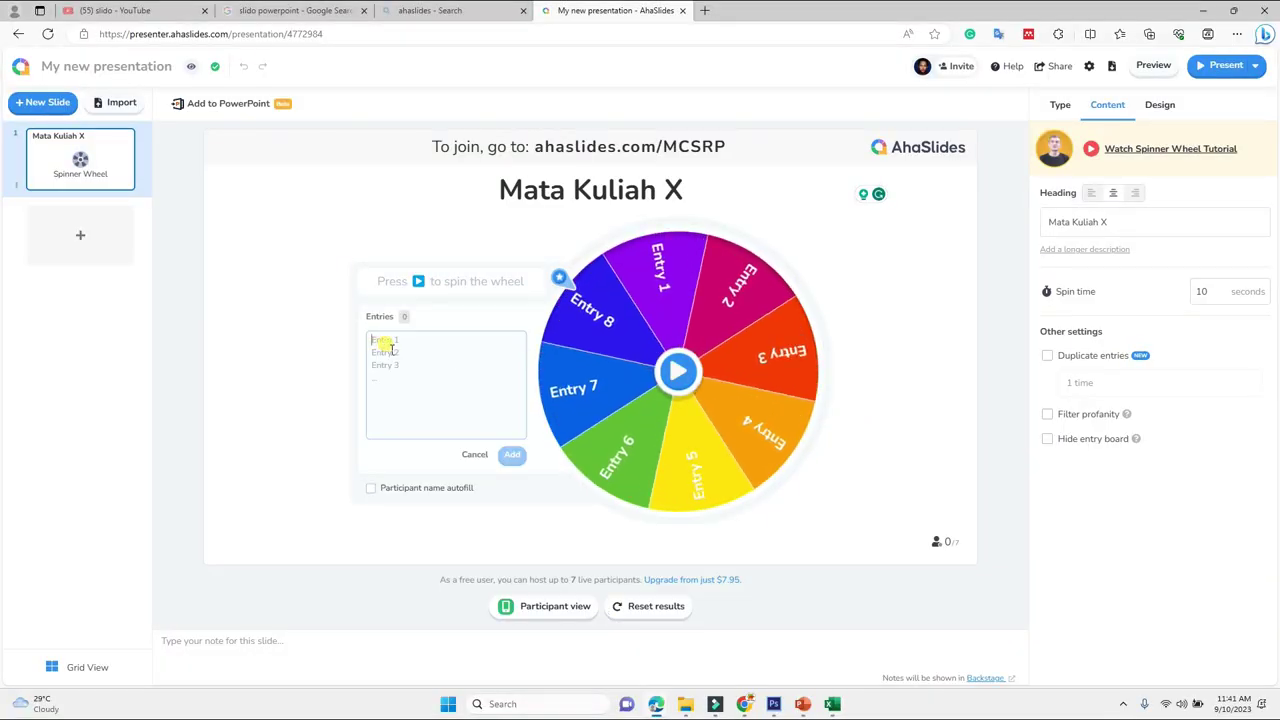
pyautogui.click(389, 342)
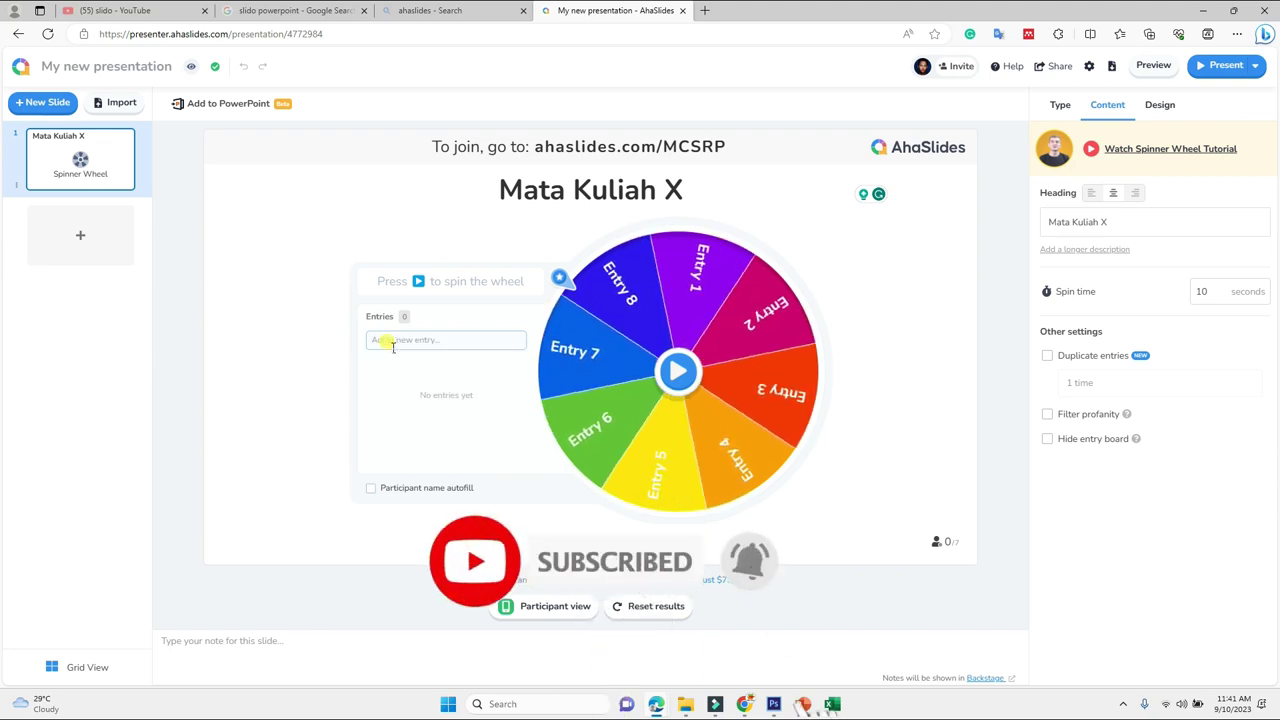
pyautogui.hotkey('ctrl', 'v')
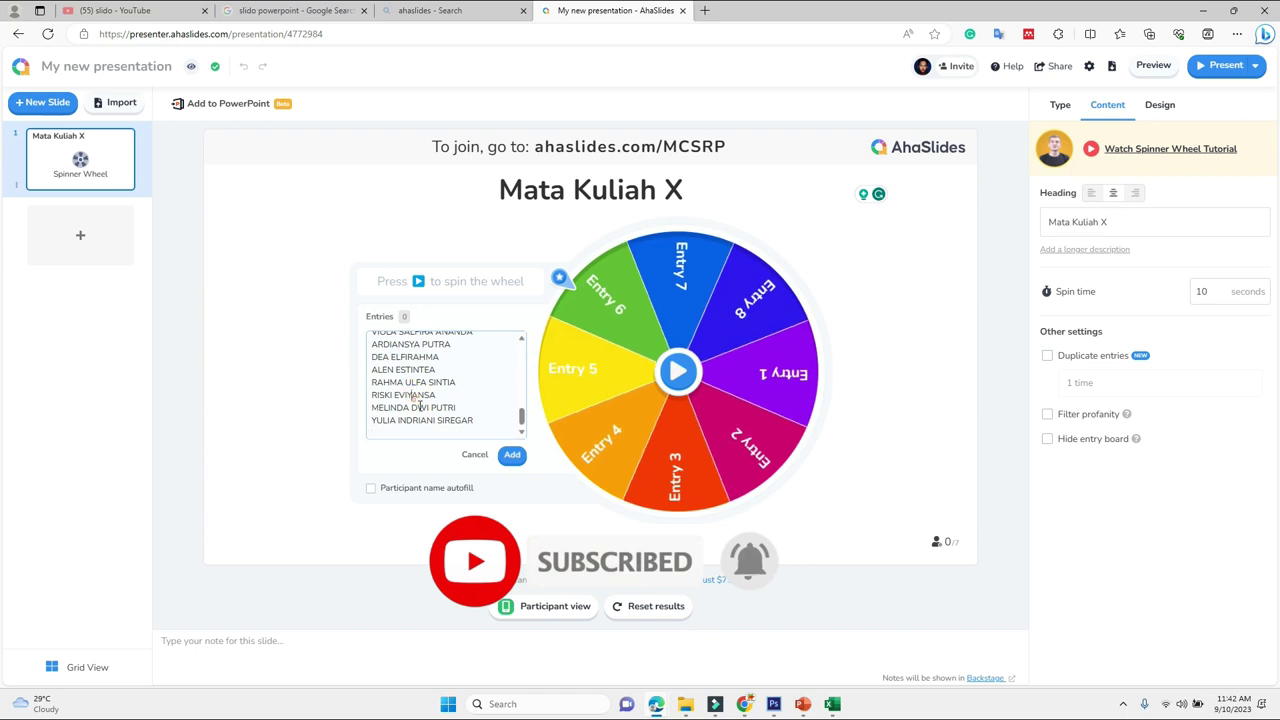
pyautogui.scroll(2, 425, 385)
pyautogui.scroll(1, 425, 385)
pyautogui.scroll(1, 425, 384)
pyautogui.scroll(1, 427, 382)
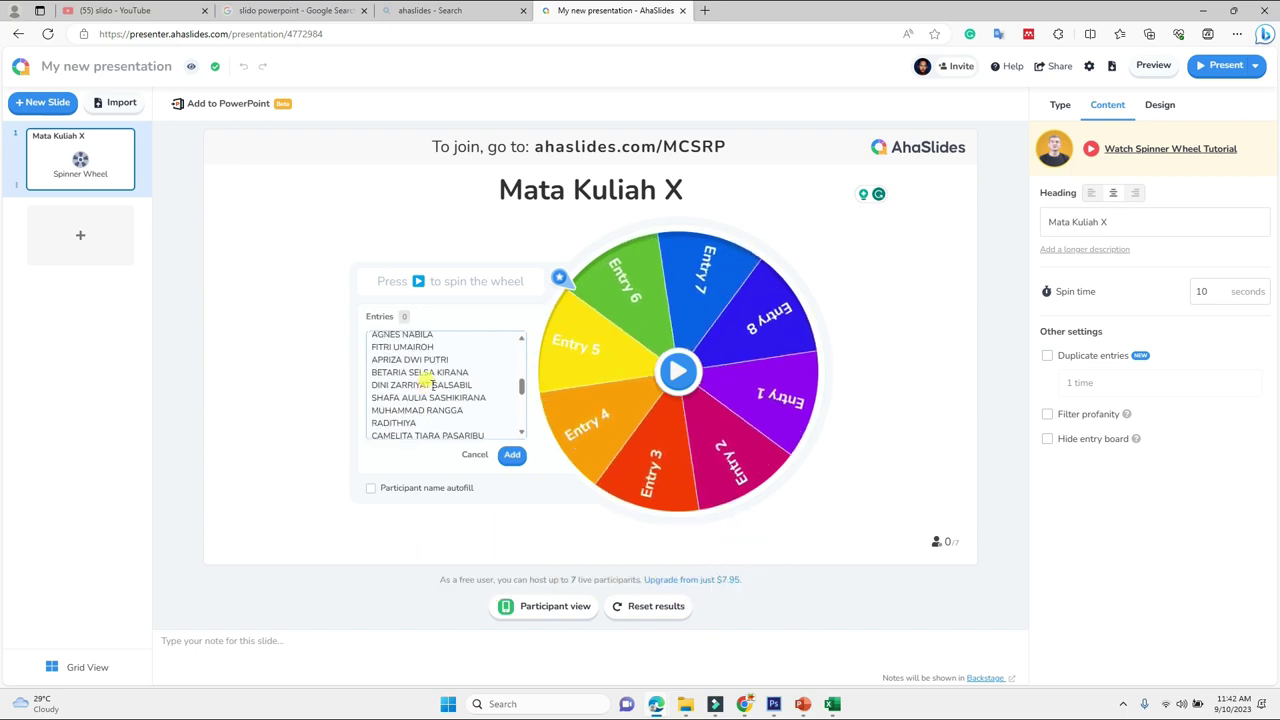
pyautogui.click(514, 456)
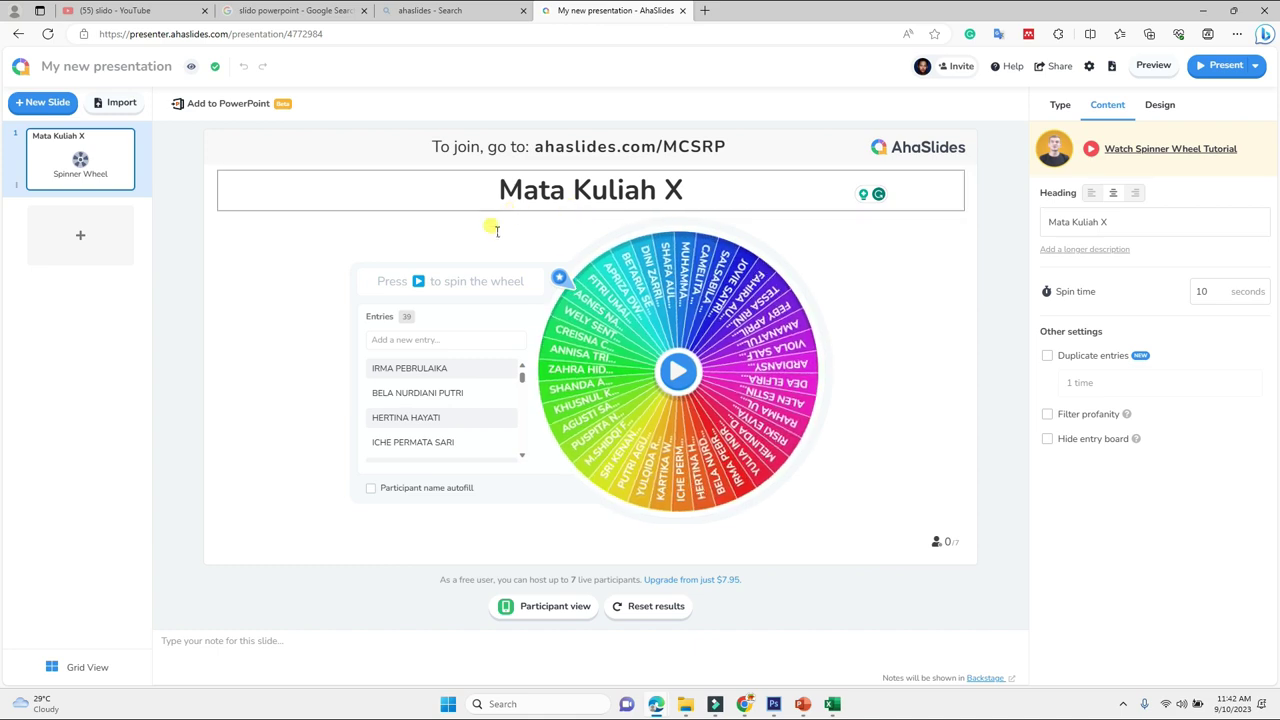
# Try the Beach, Cosy, Day and Dusk themes on the spinner slide, then settle on Dark.
pyautogui.click(1163, 112)
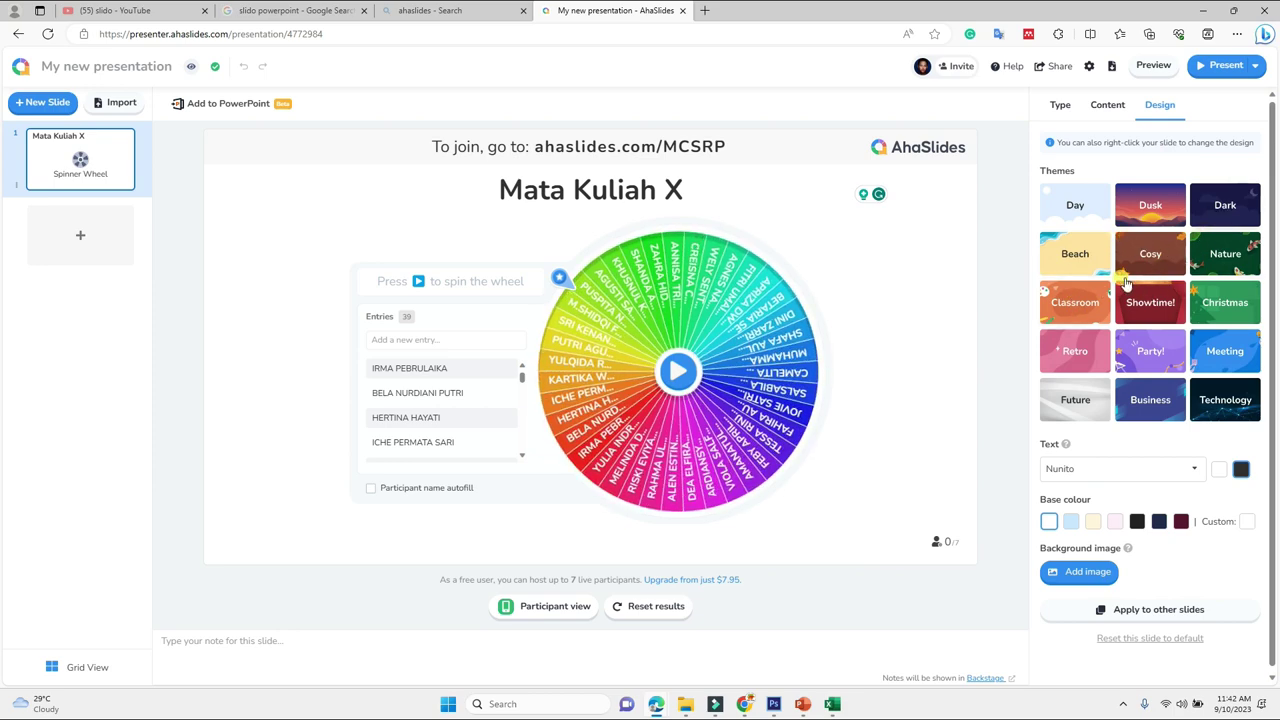
pyautogui.click(1087, 255)
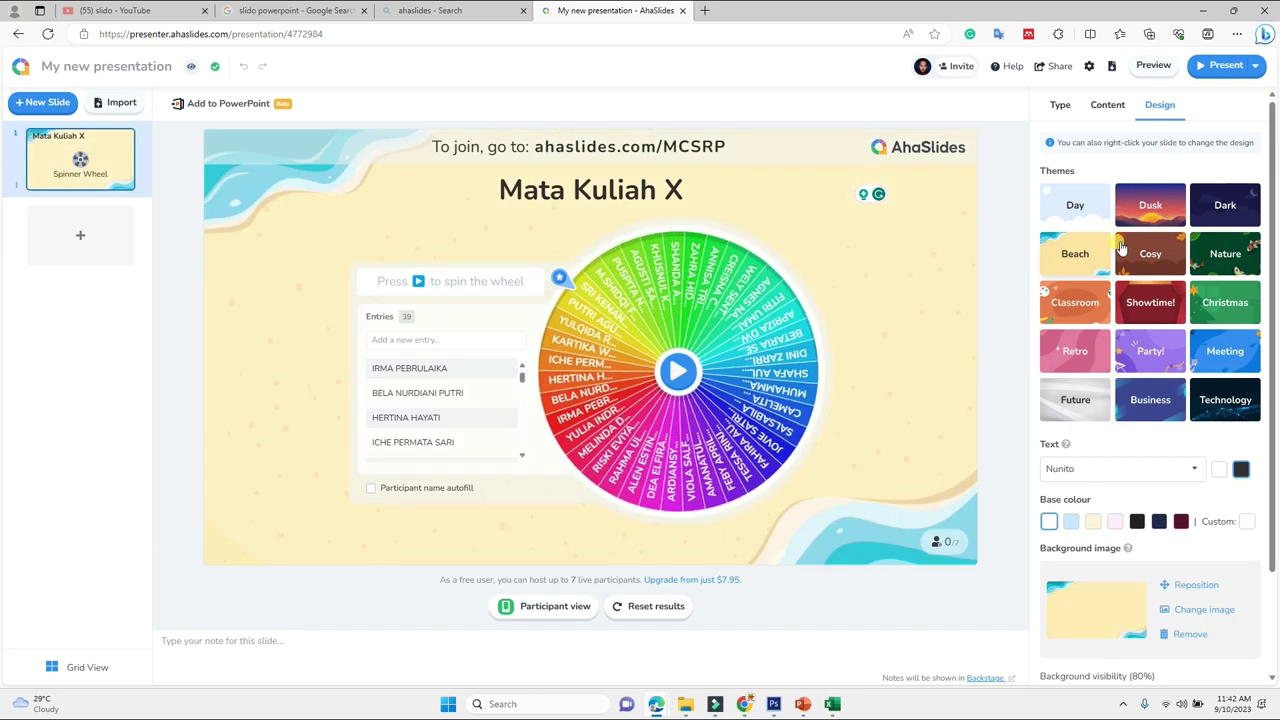
pyautogui.click(1147, 253)
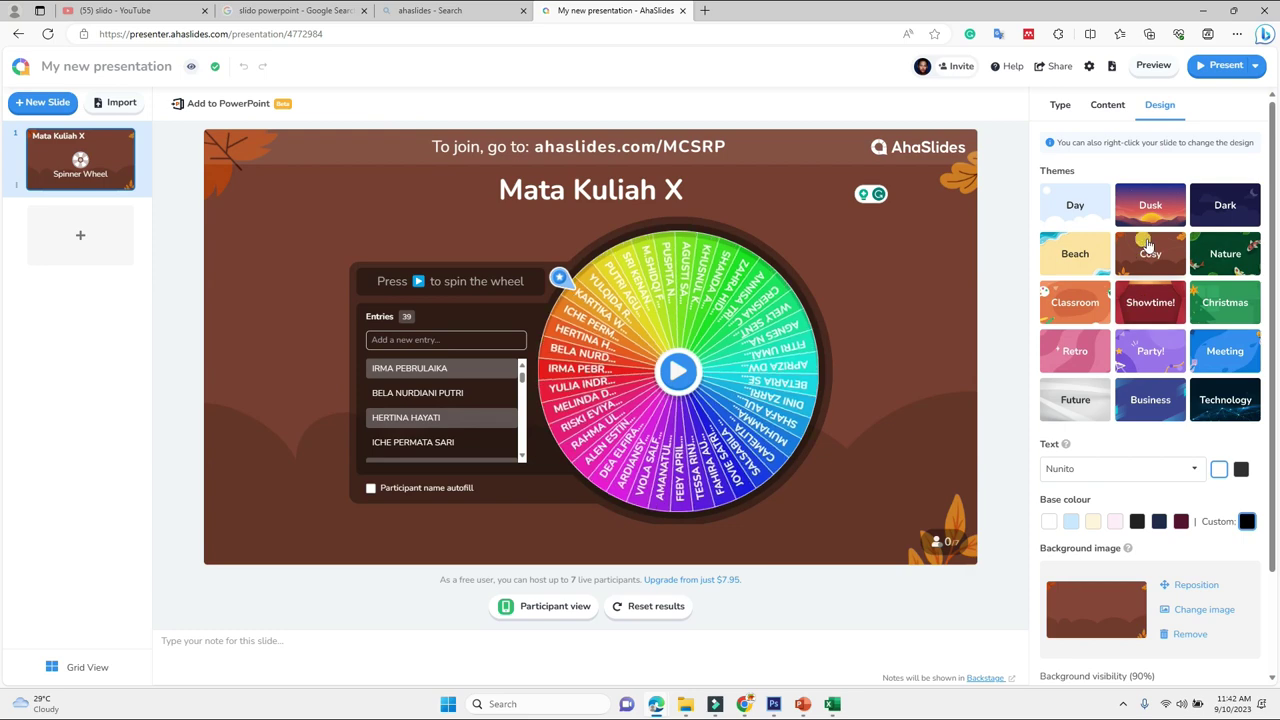
pyautogui.click(1097, 212)
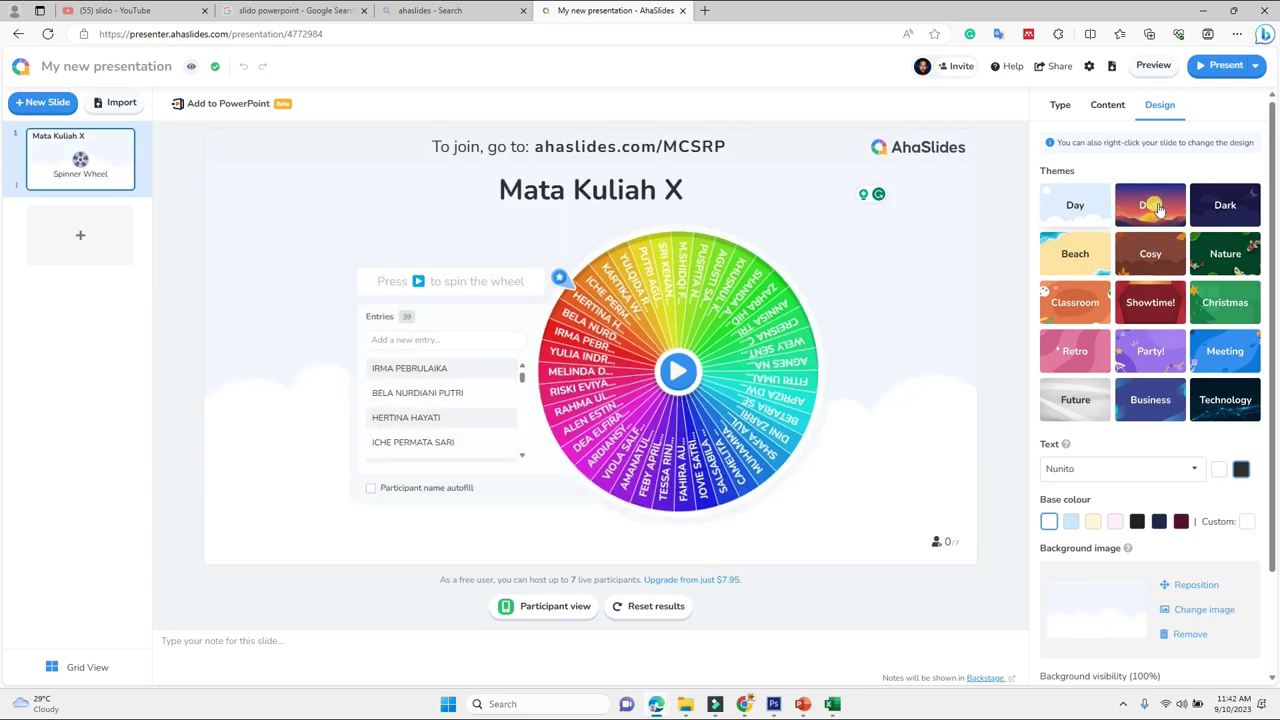
pyautogui.click(1152, 206)
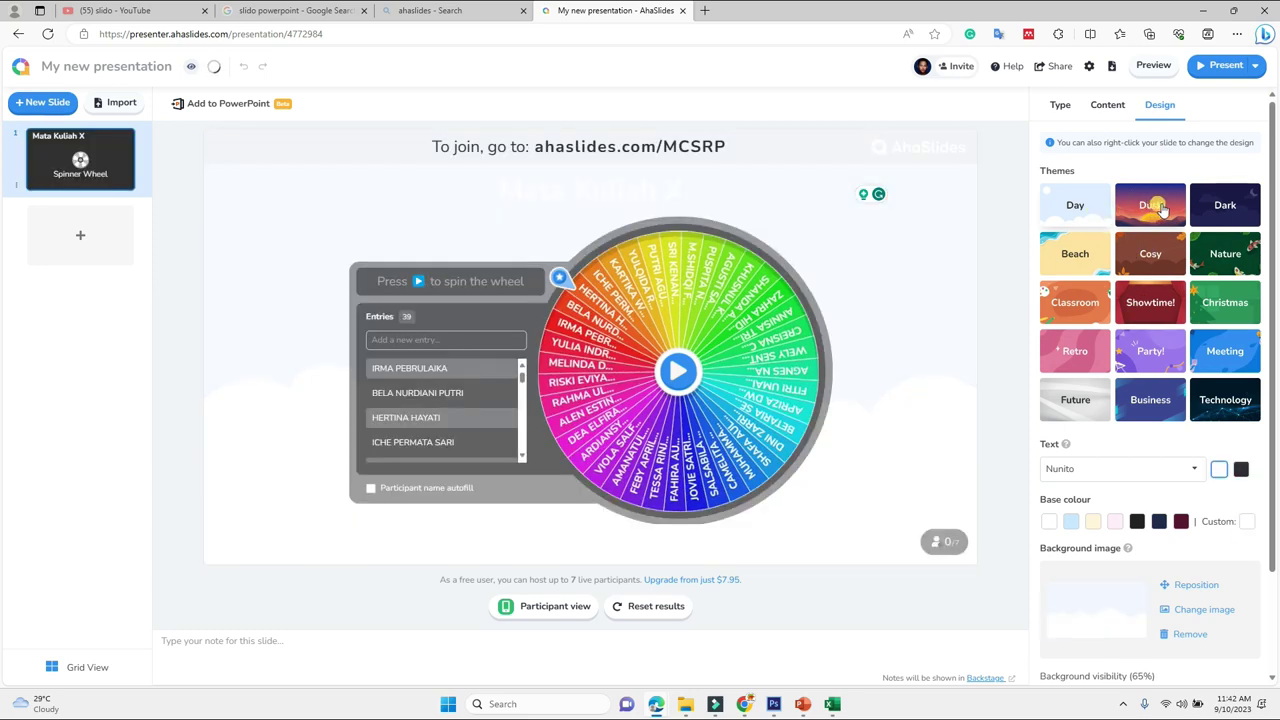
pyautogui.click(1210, 208)
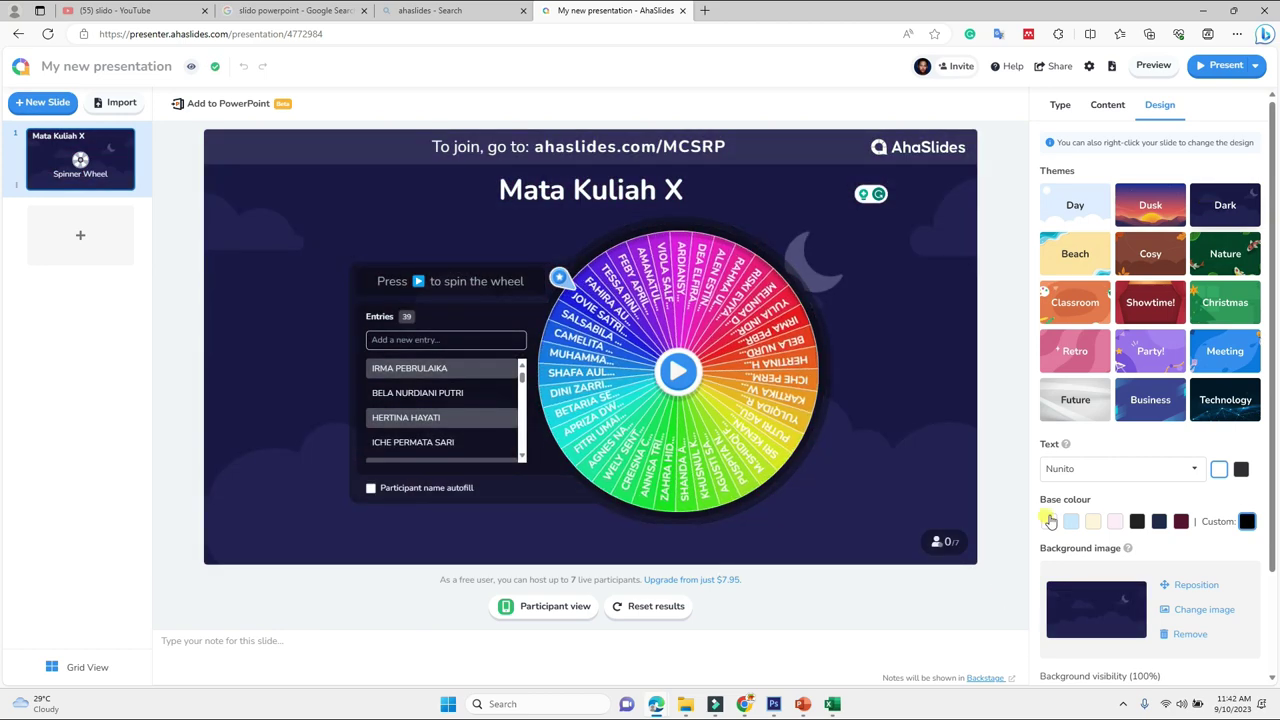
# Set the slide text font to Nunito, after briefly trying Roboto.
pyautogui.click(1080, 477)
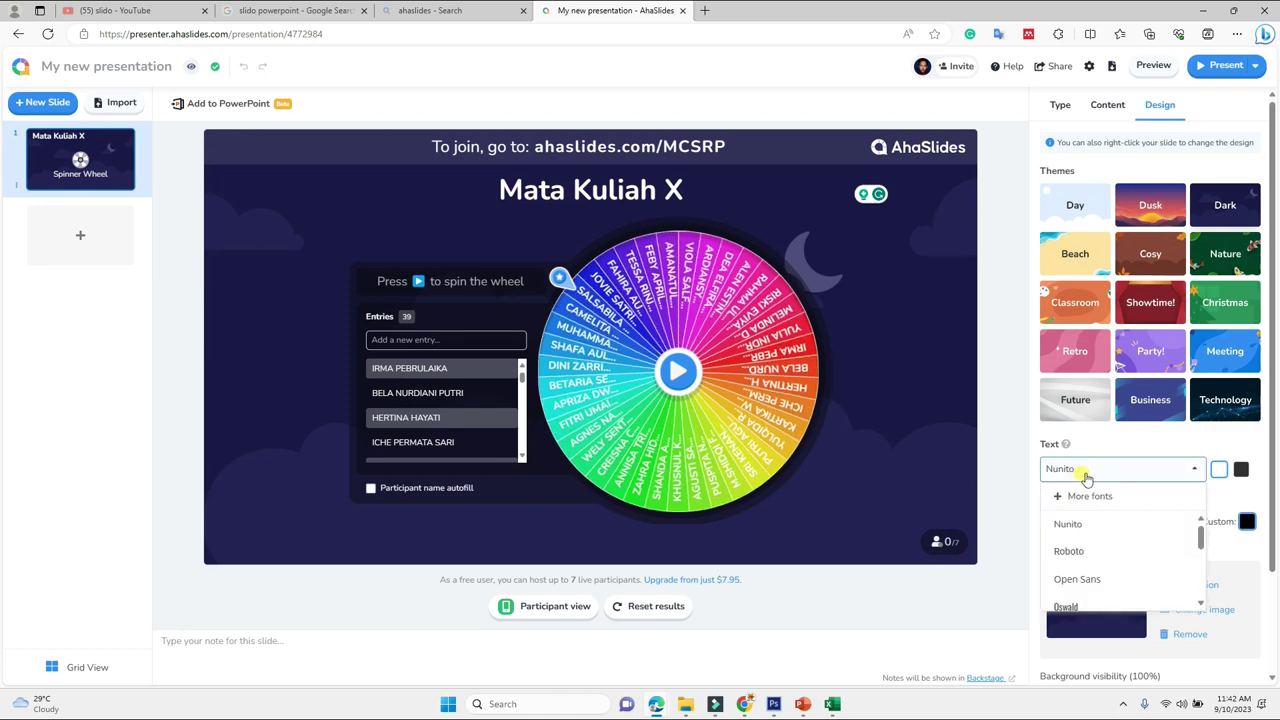
pyautogui.scroll(-1, 1094, 546)
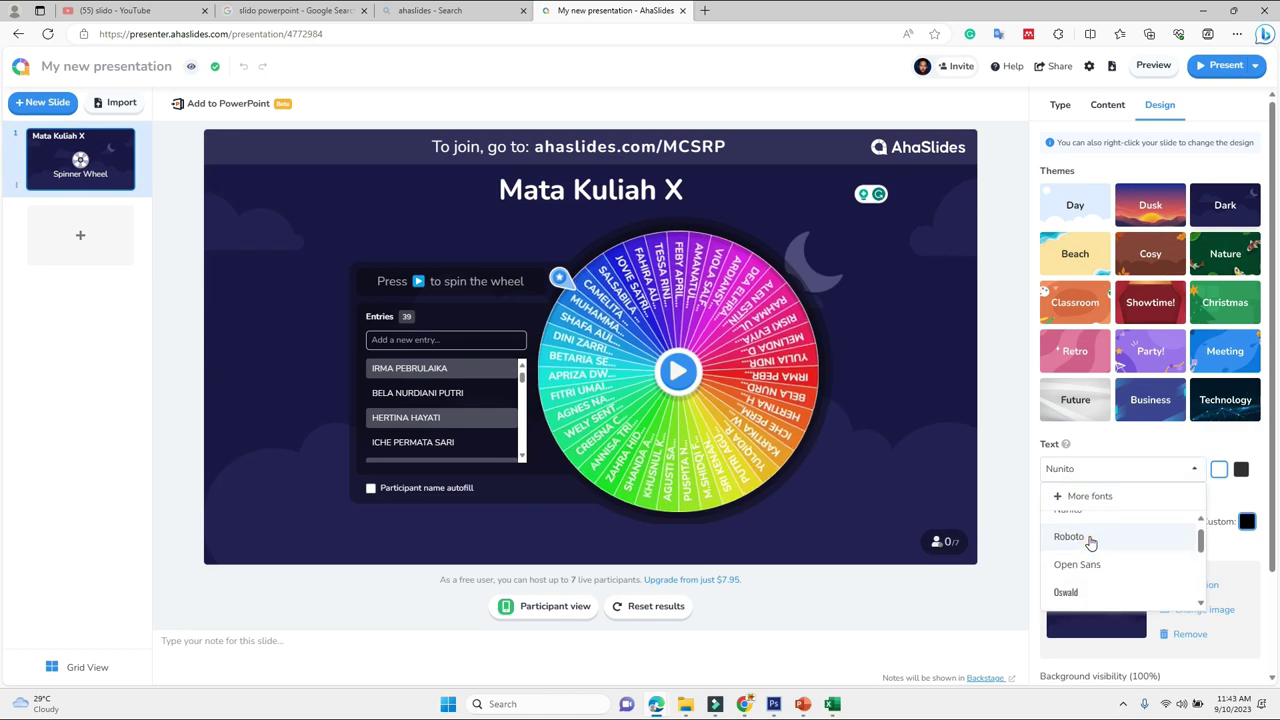
pyautogui.click(1090, 538)
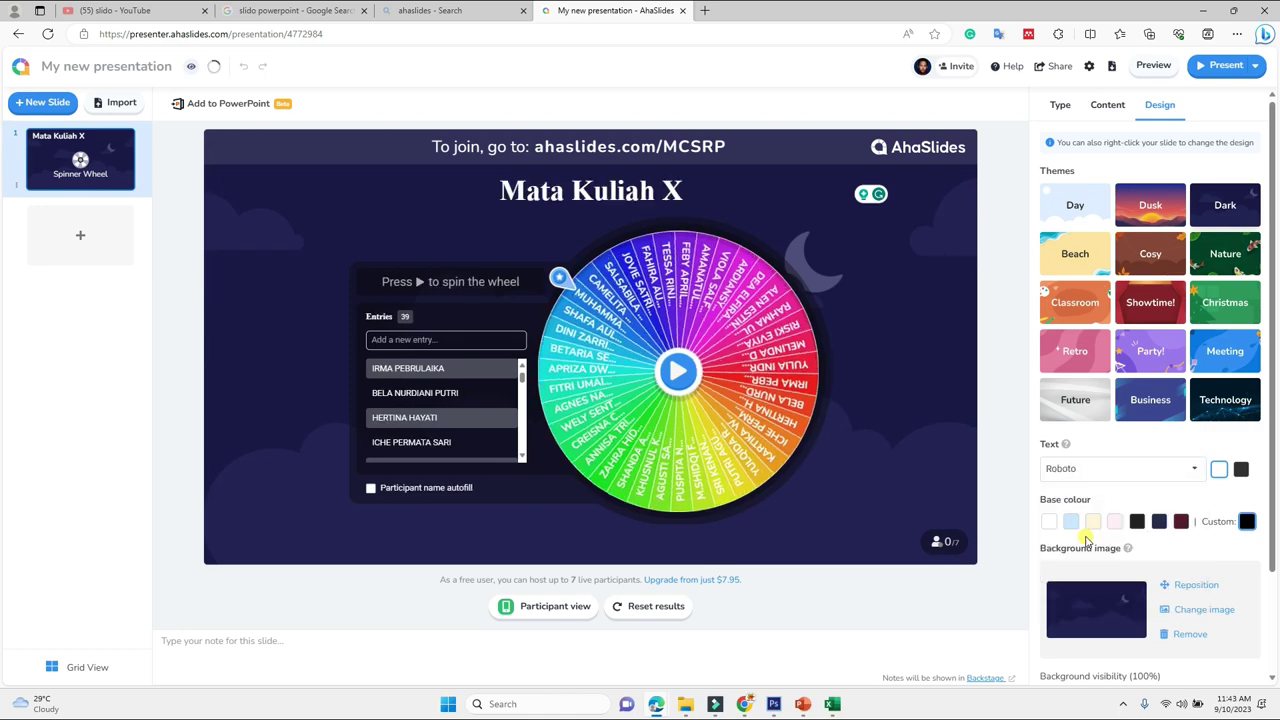
pyautogui.click(1117, 474)
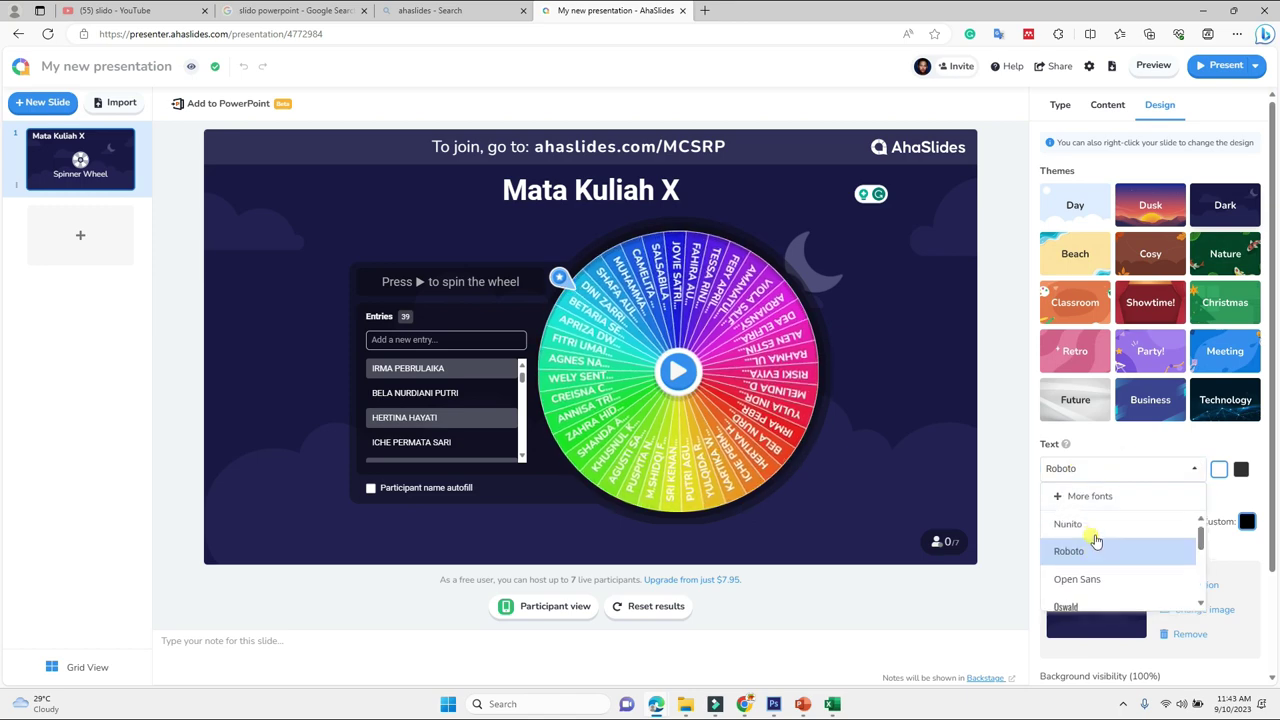
pyautogui.click(1087, 528)
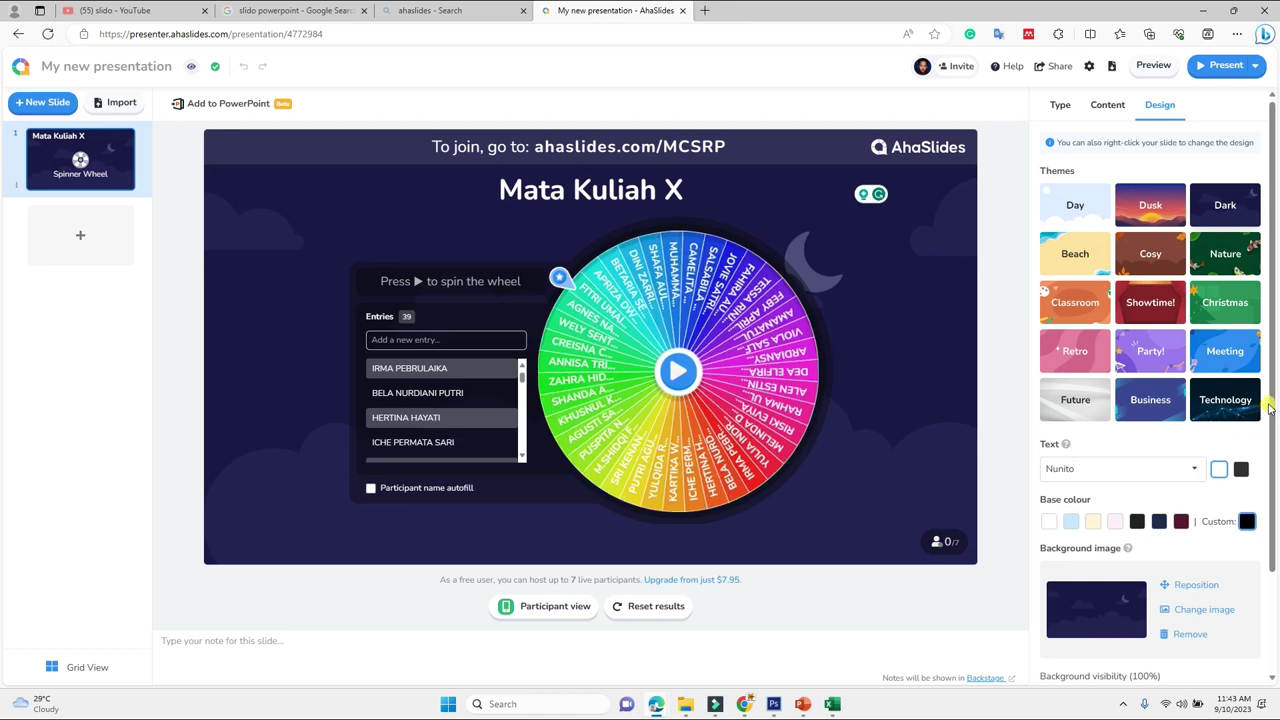
# Test background visibility at about 61% and 31%, then restore it to 100%.
pyautogui.moveTo(1268, 407); pyautogui.dragTo(1274, 487)
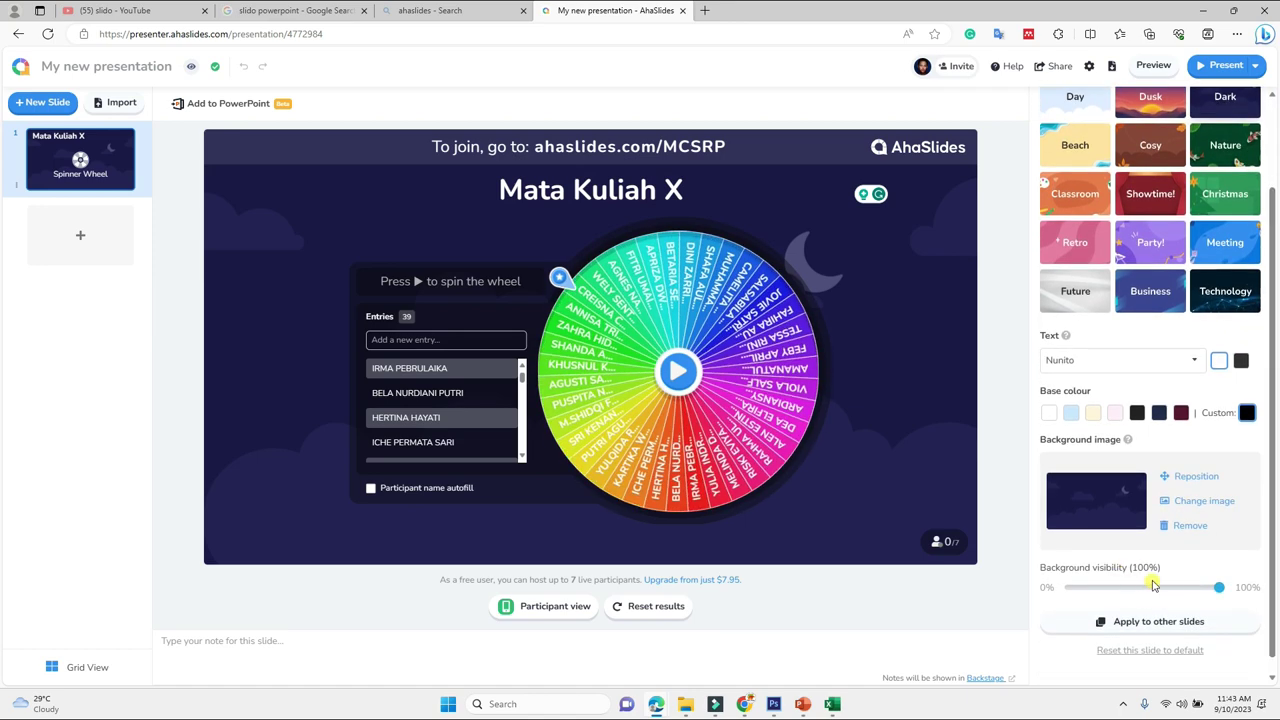
pyautogui.moveTo(1220, 589)
pyautogui.mouseDown()
pyautogui.moveTo(1166, 592)
pyautogui.moveTo(1221, 591)
pyautogui.mouseUp()
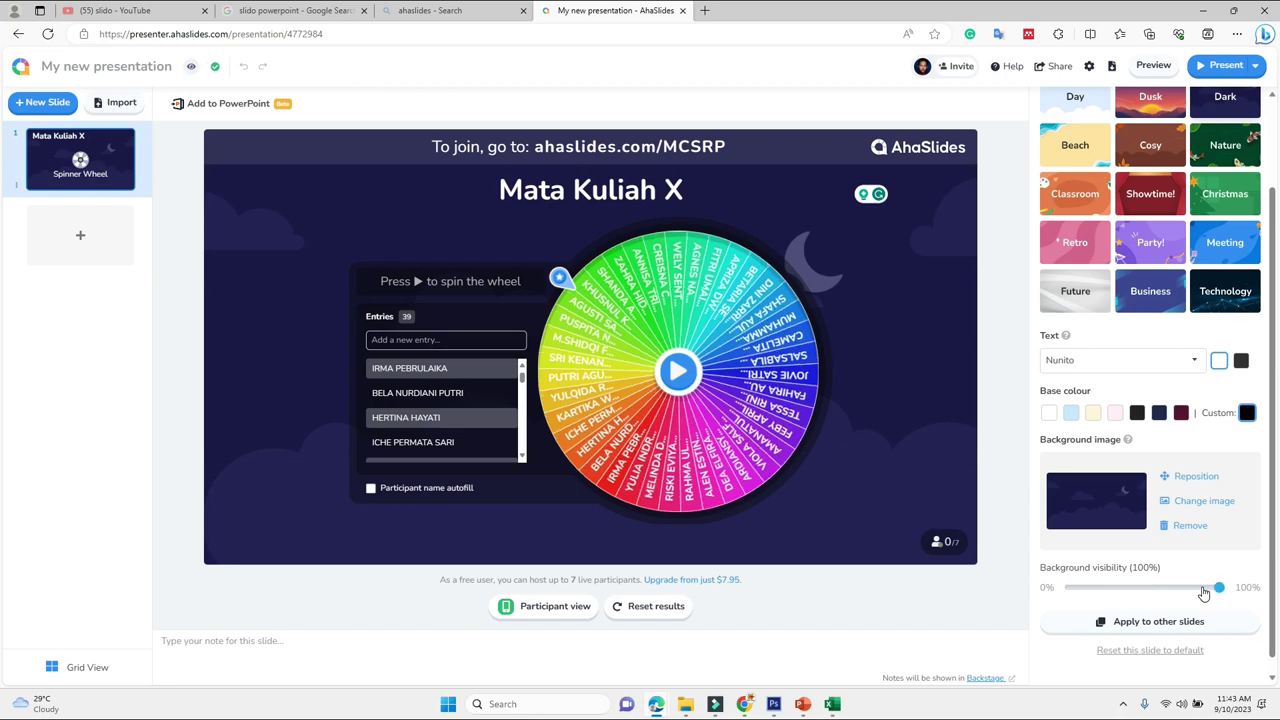
pyautogui.click(1121, 593)
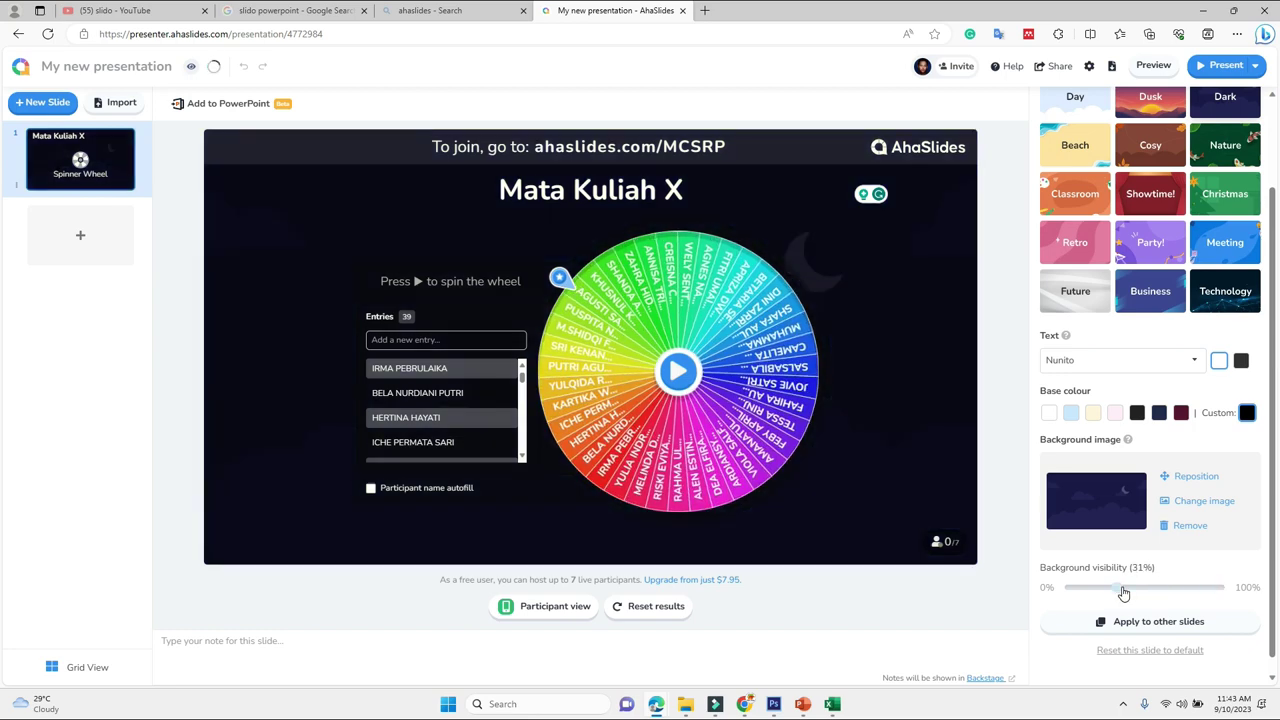
pyautogui.click(1230, 592)
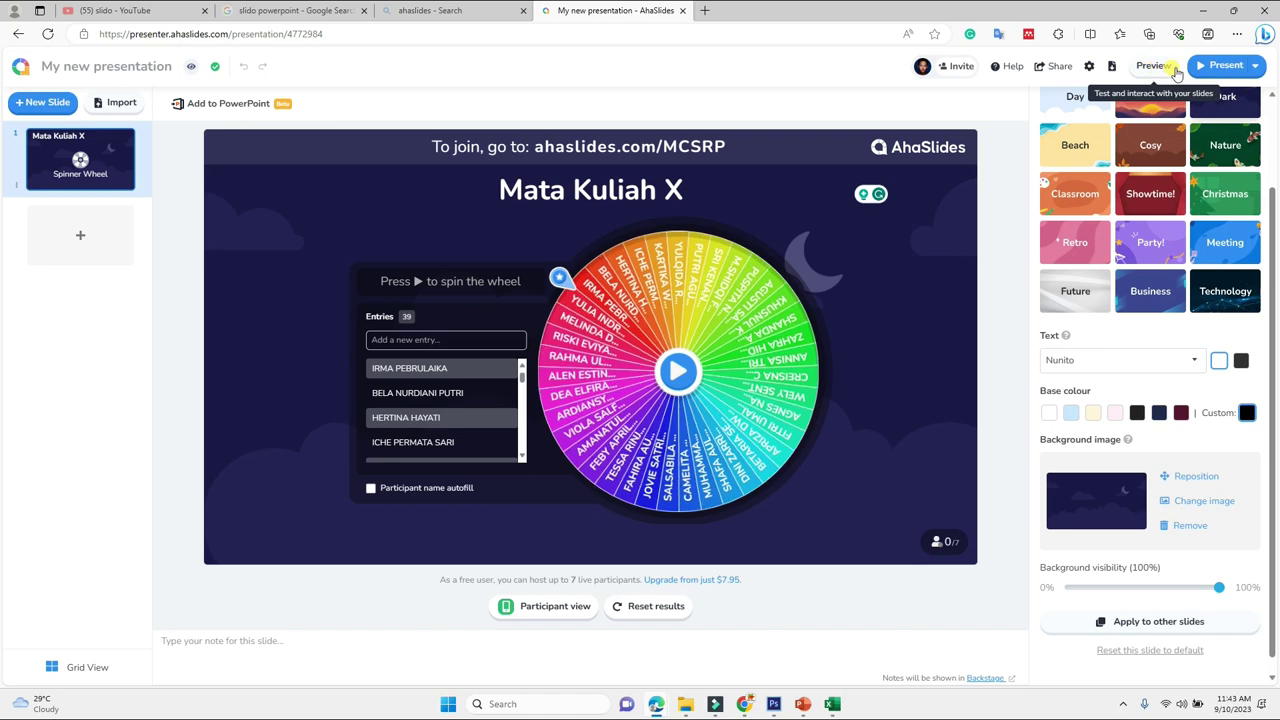
# Preview the presentation, spin the Mata Kuliah X wheel once, and exit back to the editor.
pyautogui.click(1148, 67)
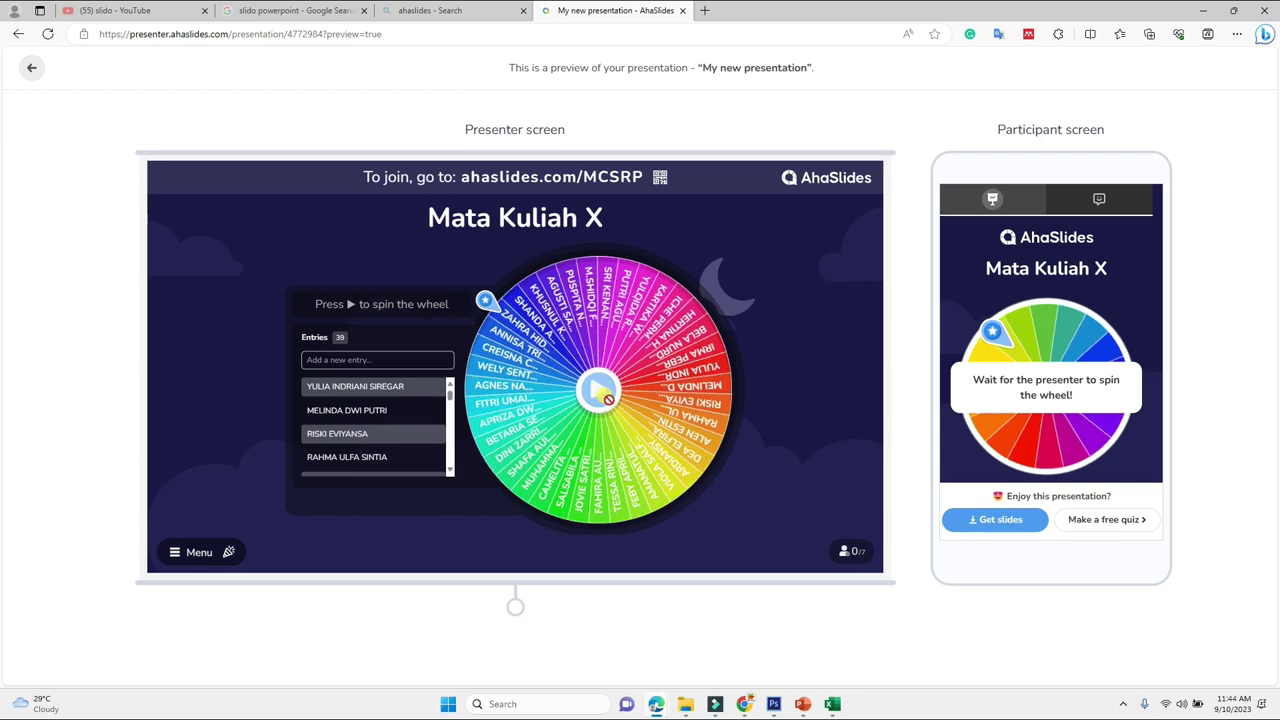
pyautogui.click(580, 406)
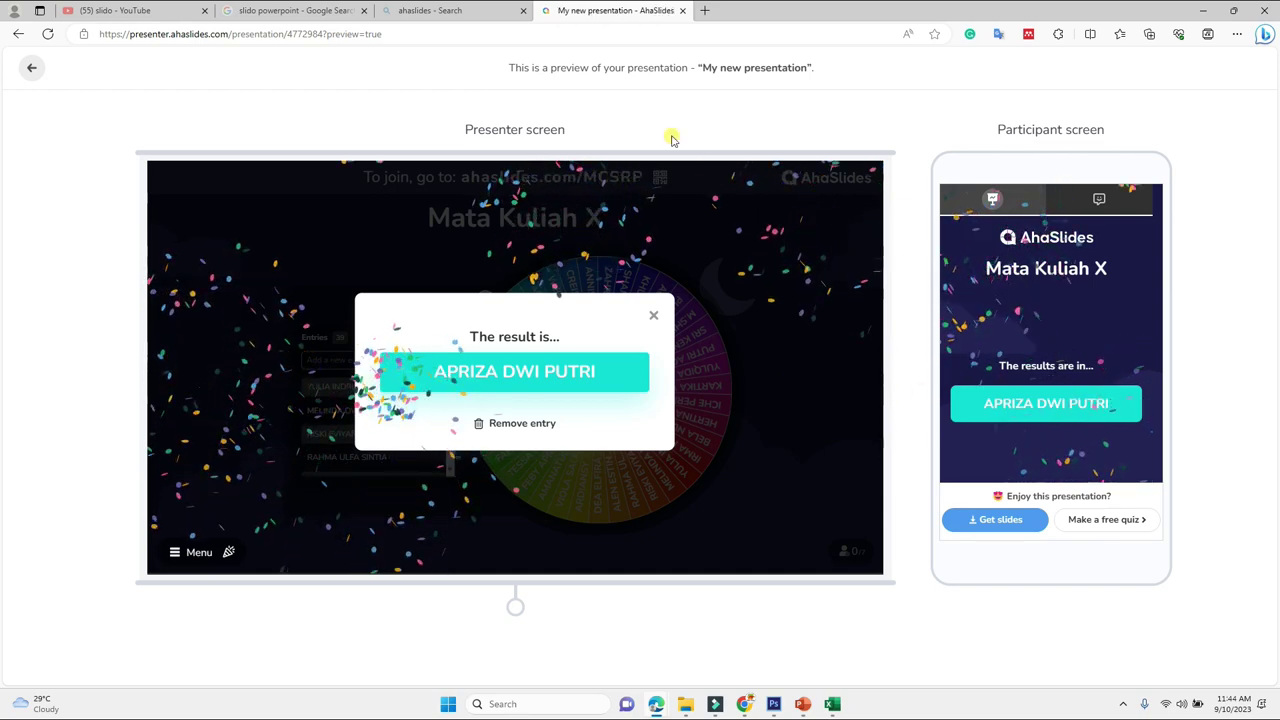
pyautogui.press('Escape')
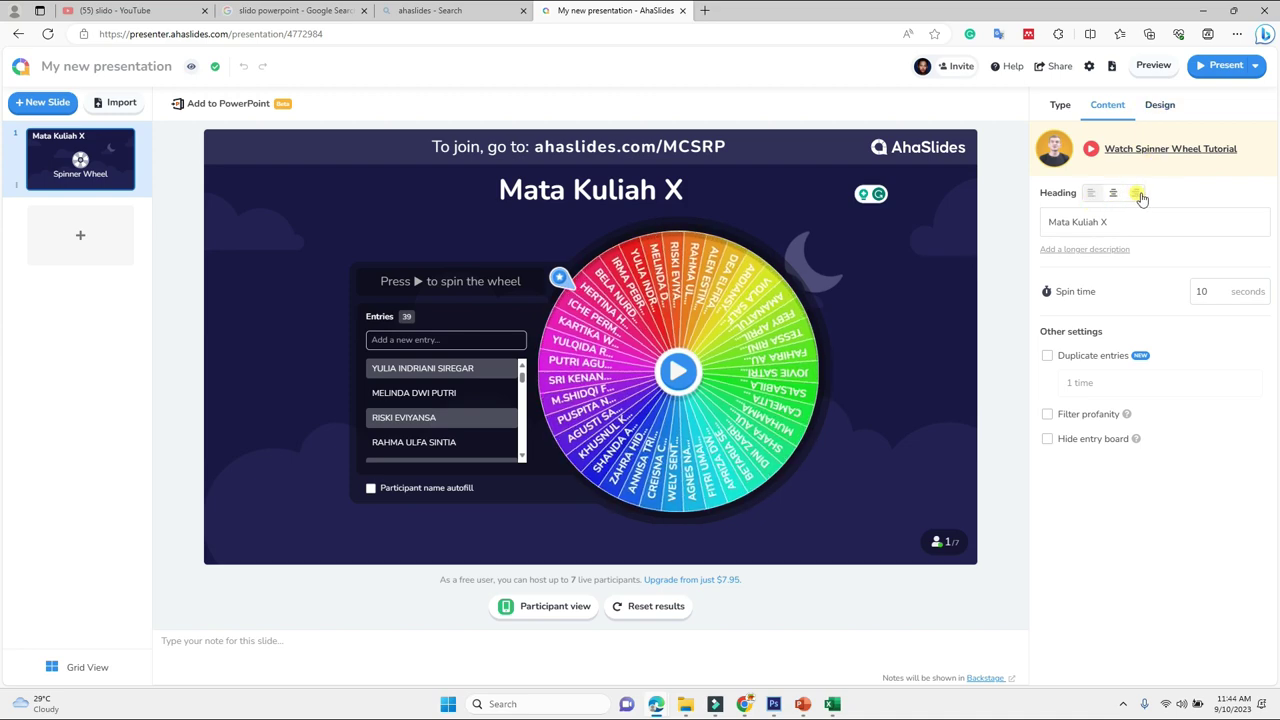
# Select the 'Mata Kuliah X' heading field and bring up the Type tab's slide type options.
pyautogui.click(1115, 225)
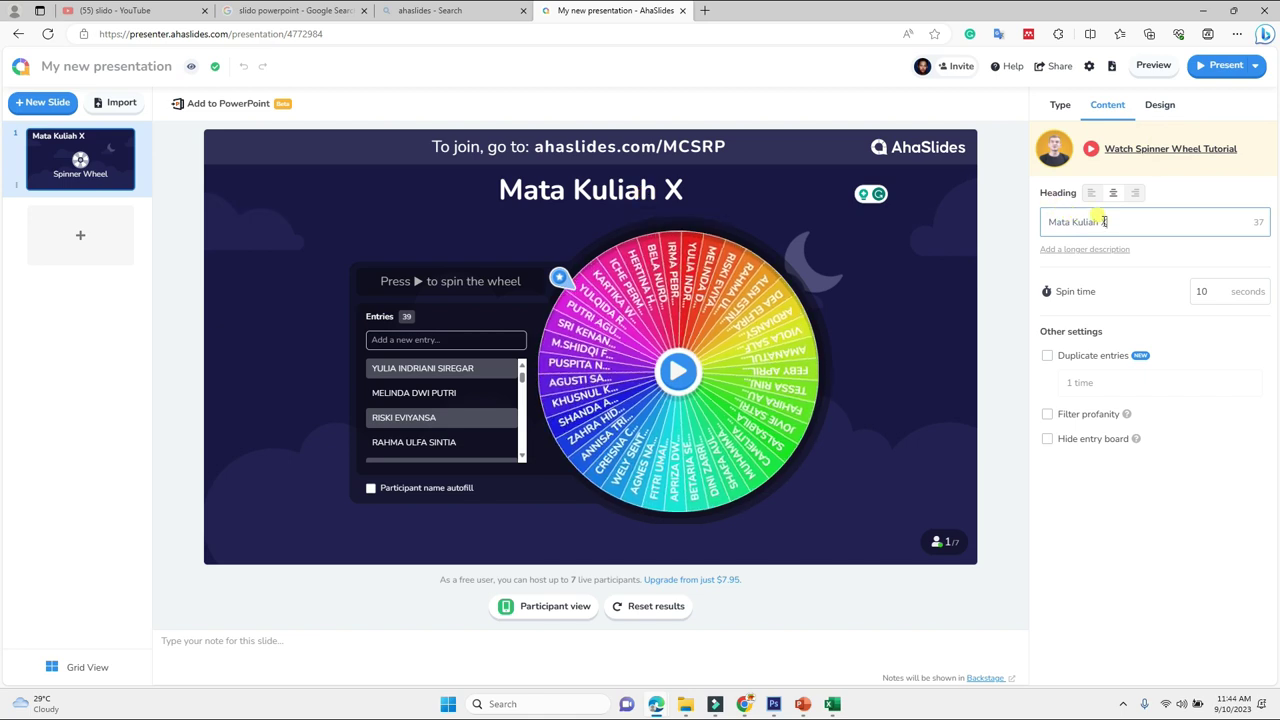
pyautogui.click(1066, 110)
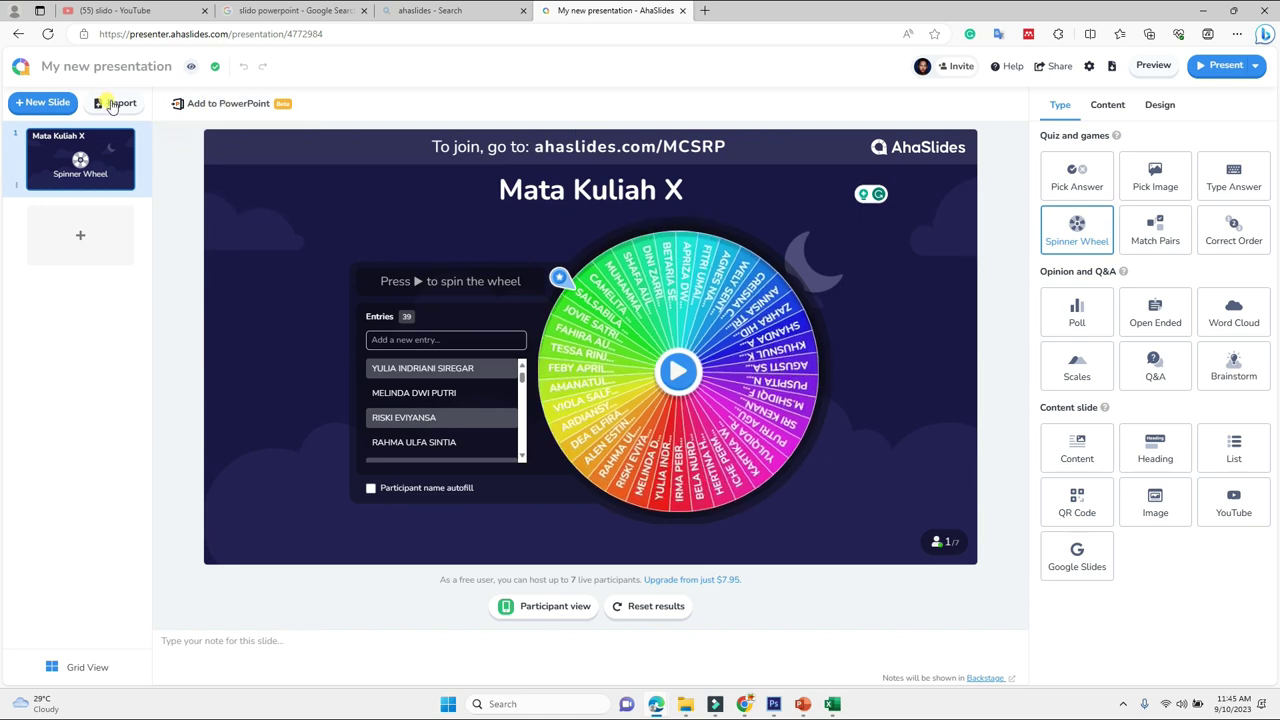
# Copy the spinner slide's Add to PowerPoint link and switch over to PowerPoint.
pyautogui.click(224, 104)
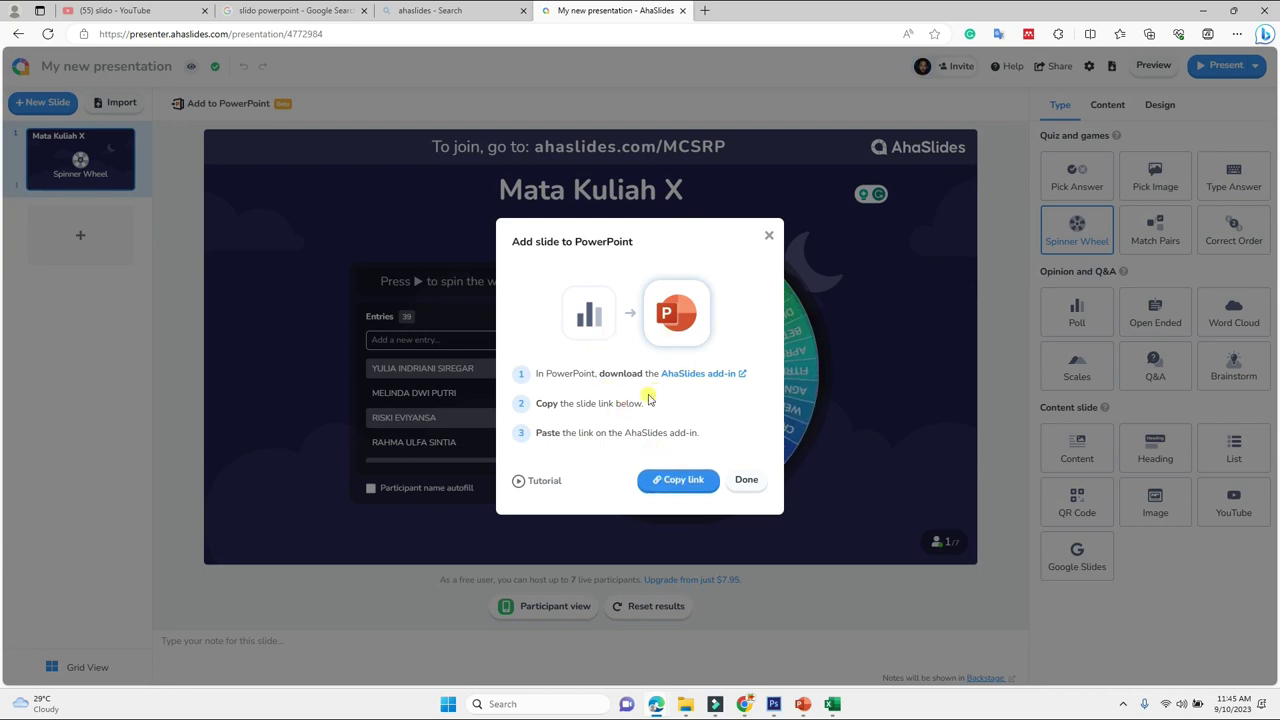
pyautogui.click(683, 487)
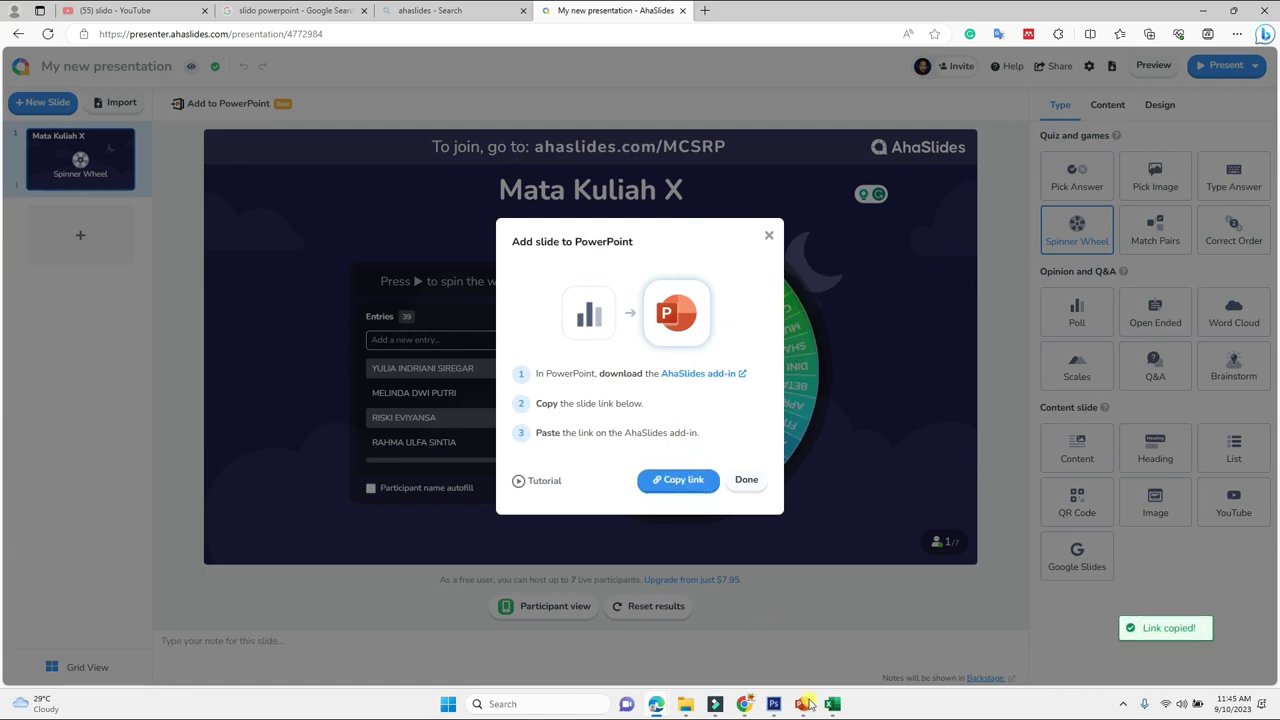
pyautogui.click(803, 704)
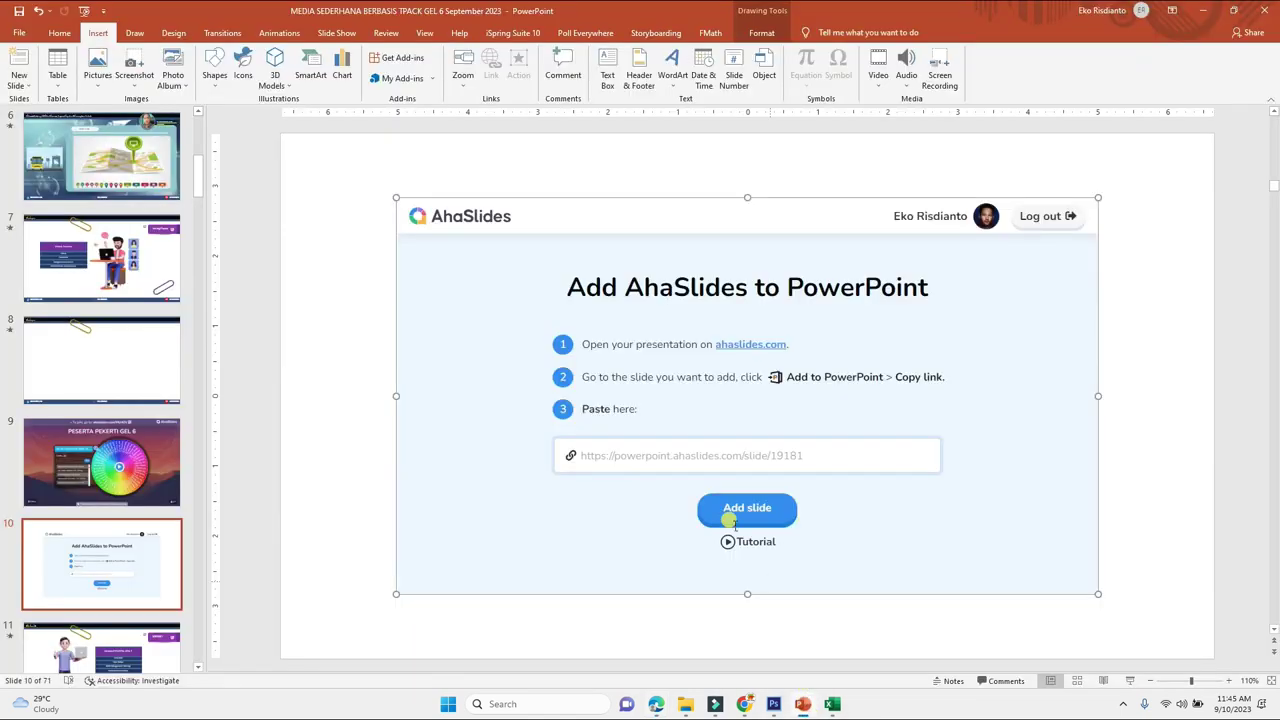
# Paste the copied AhaSlides link into the add-in and add the spinner slide to slide 10.
pyautogui.click(595, 457)
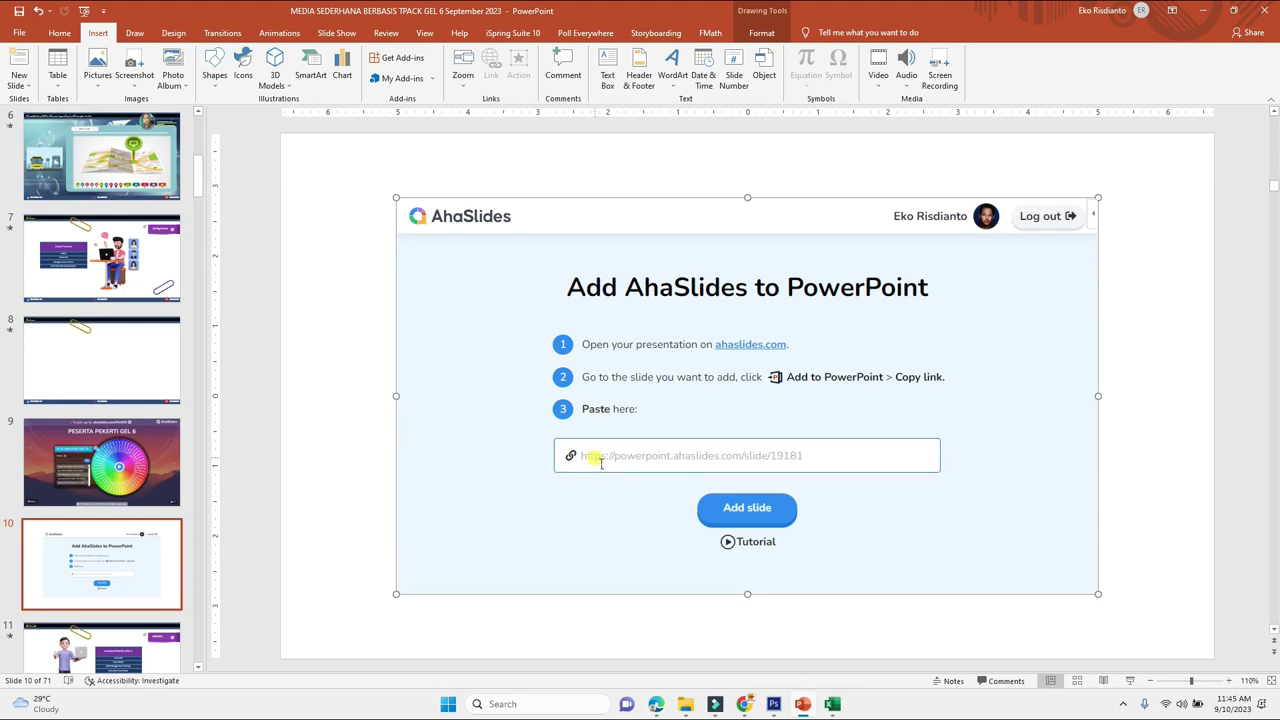
pyautogui.hotkey('ctrl', 'v')
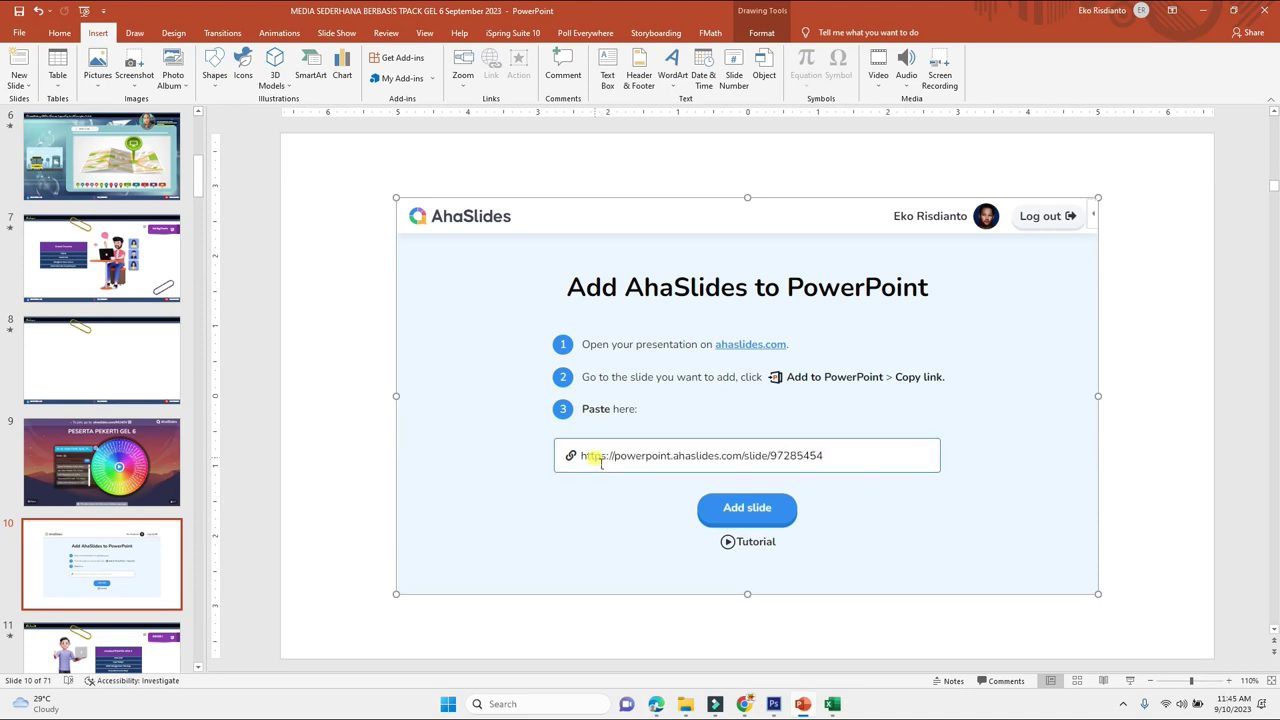
pyautogui.click(760, 516)
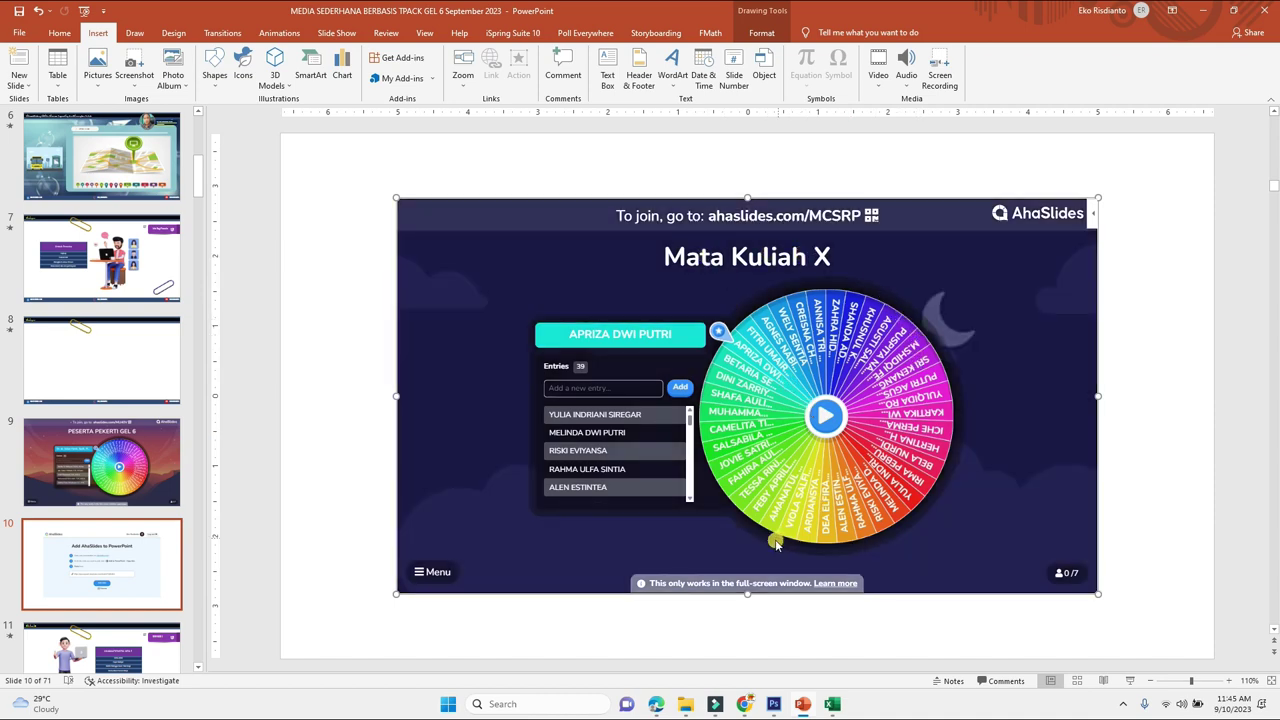
# Close the AhaSlides add-to-PowerPoint dialog in the browser and return to PowerPoint.
pyautogui.moveTo(660, 708)
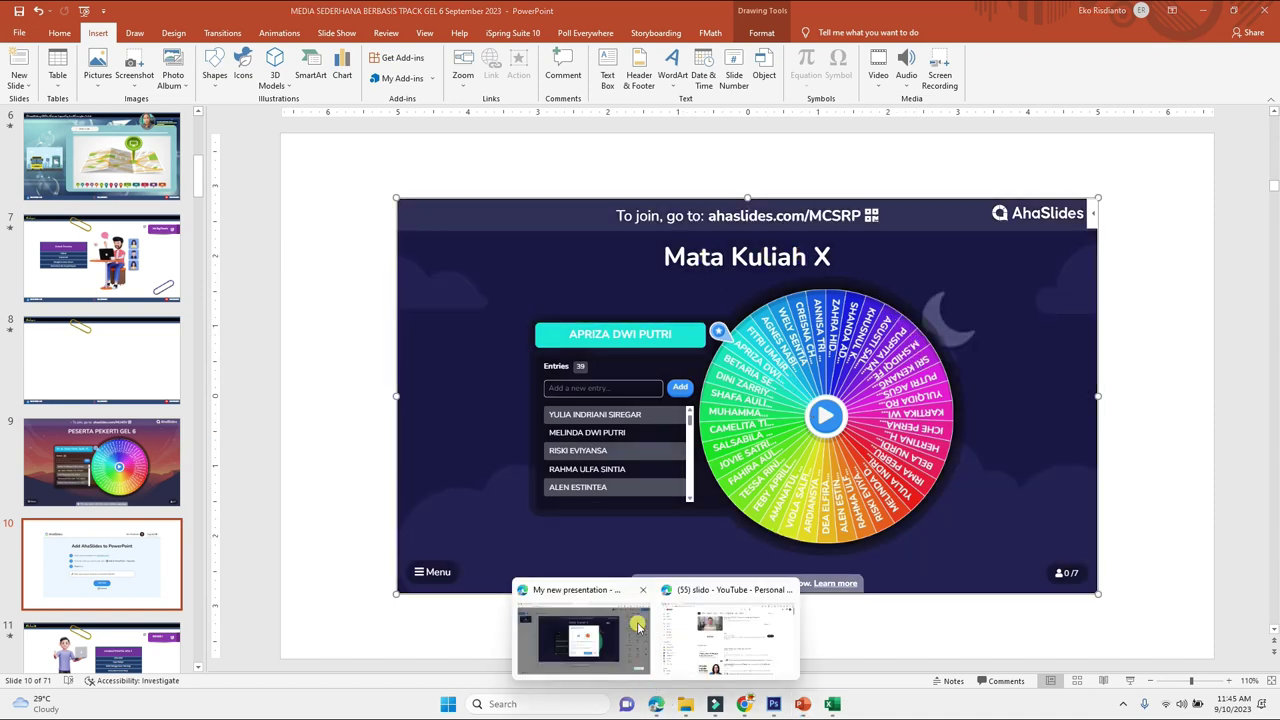
pyautogui.click(615, 621)
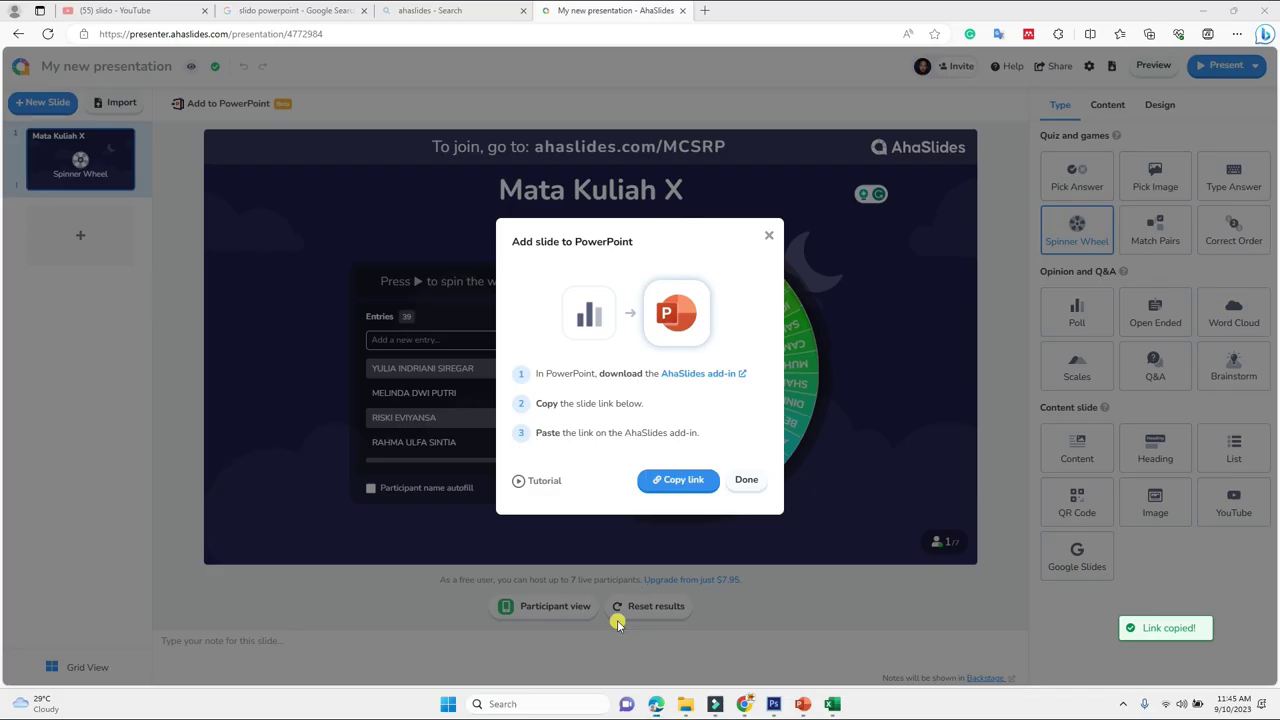
pyautogui.click(769, 238)
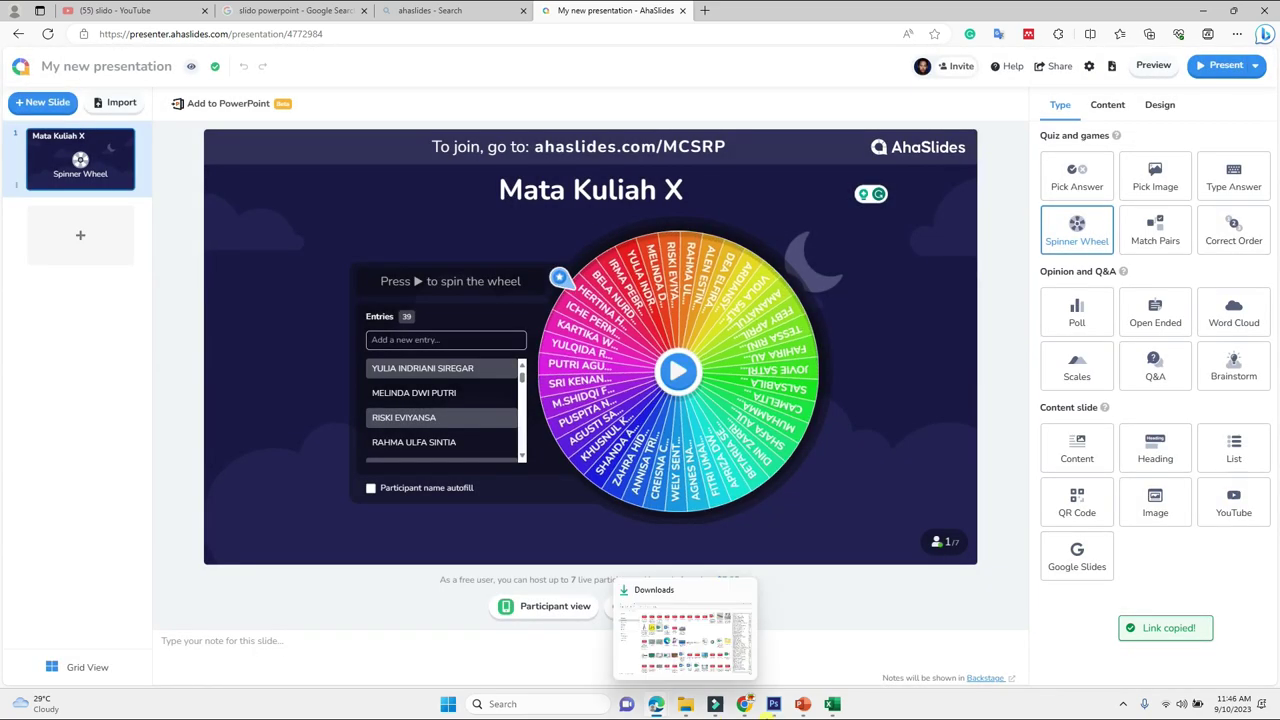
pyautogui.click(806, 708)
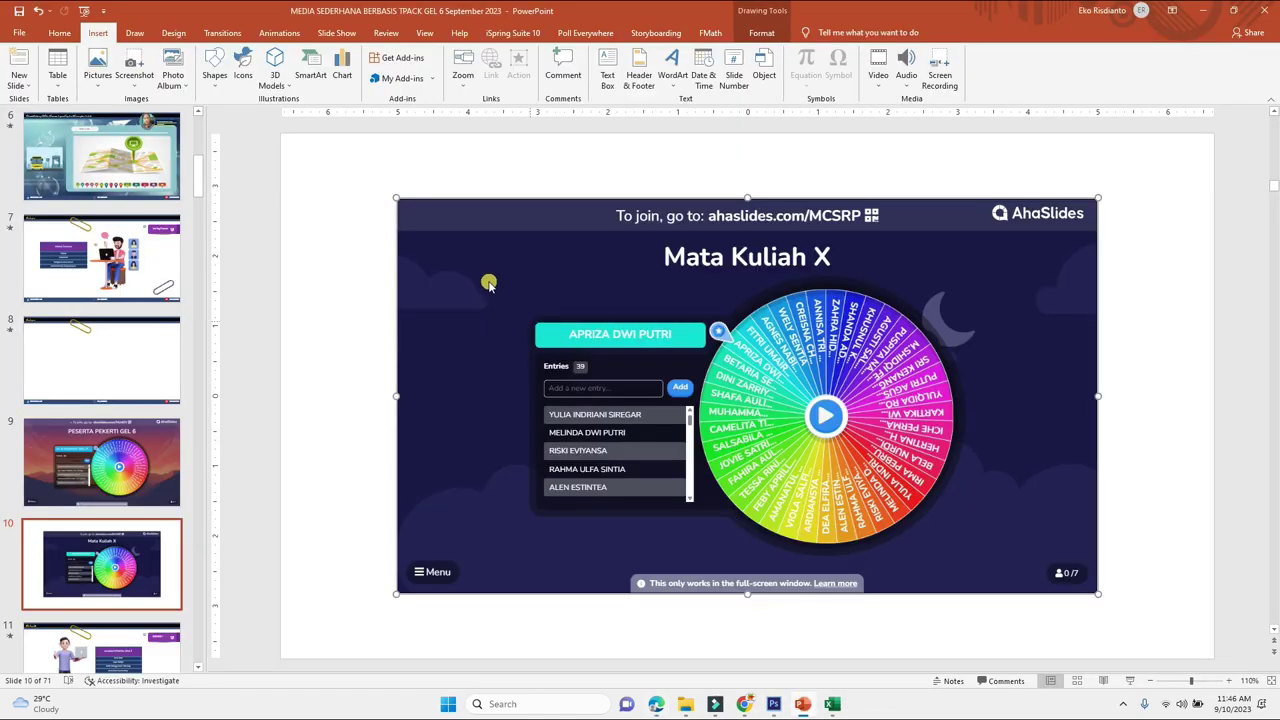
# Stretch the embedded wheel from corner to corner across slide 10 and start the slide show.
pyautogui.moveTo(404, 207); pyautogui.dragTo(282, 134)
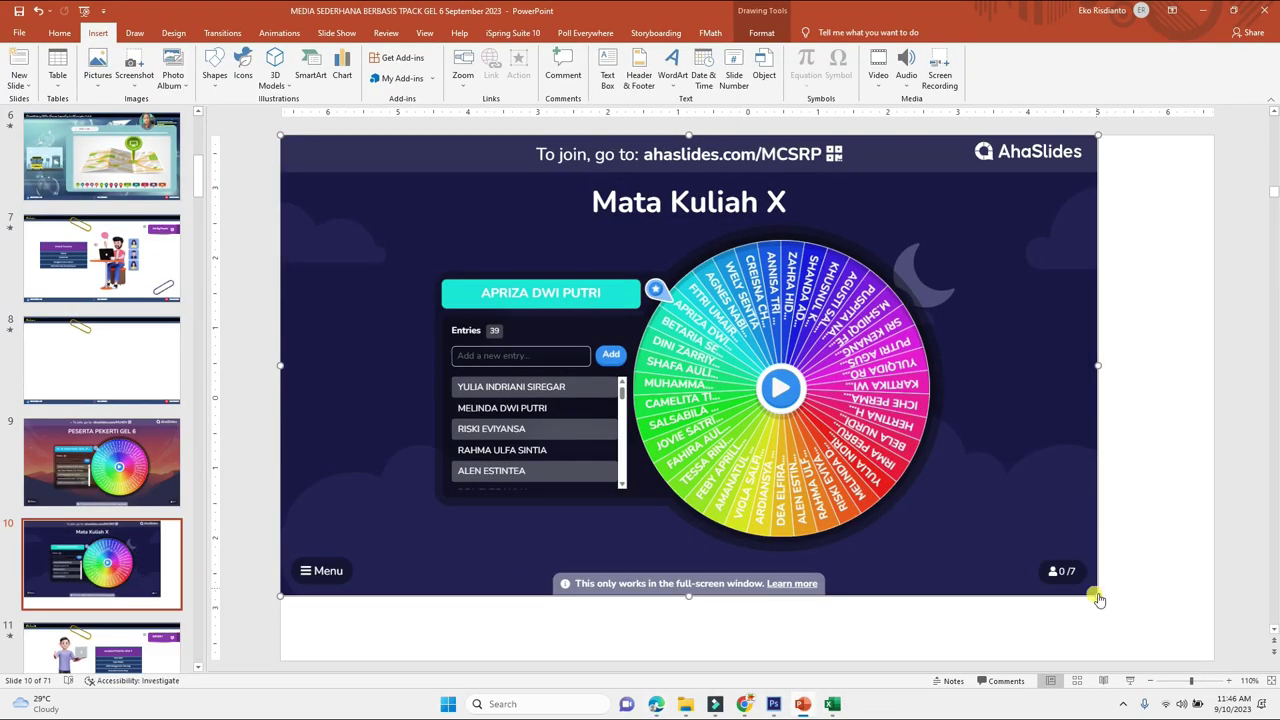
pyautogui.moveTo(1100, 598); pyautogui.dragTo(1226, 668)
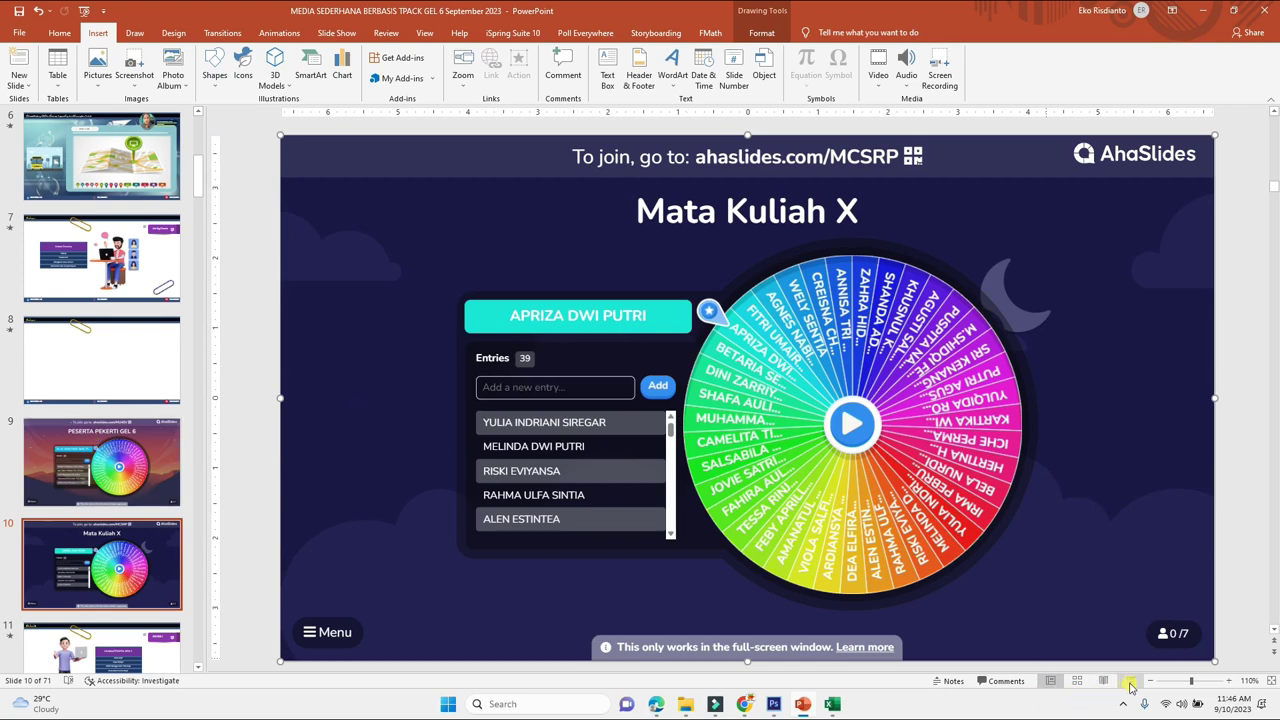
pyautogui.click(1130, 686)
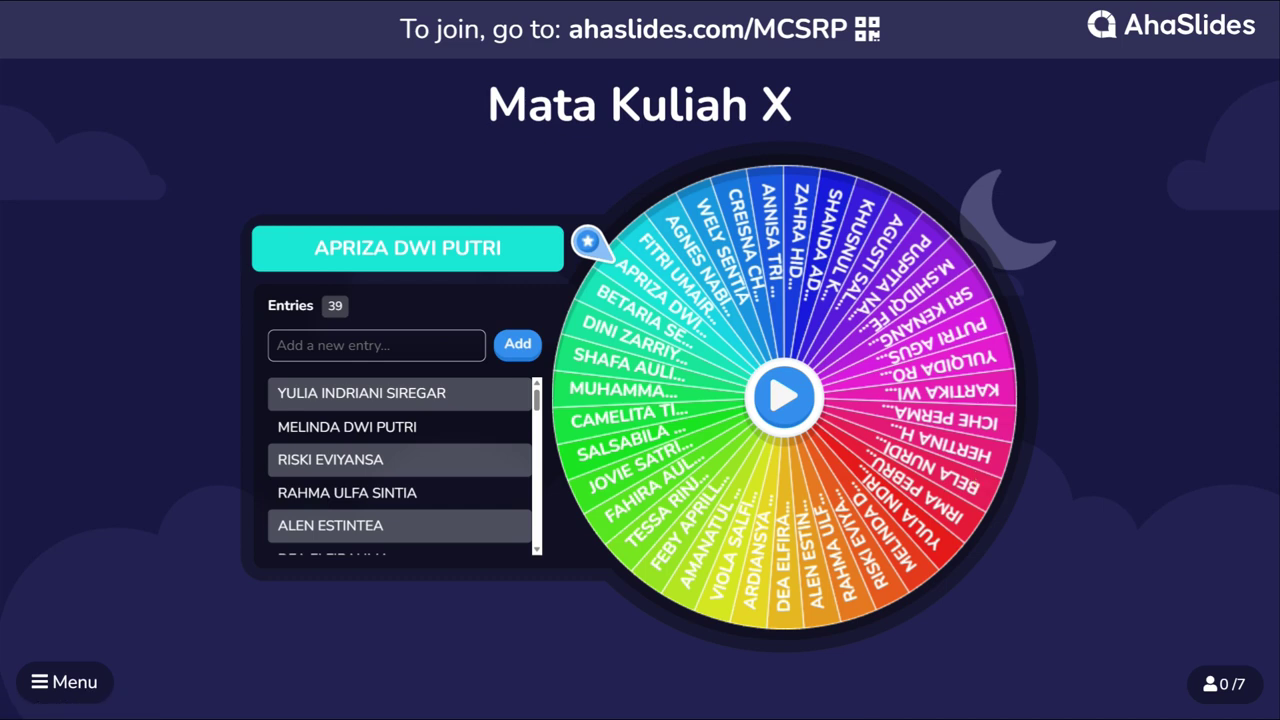
# Spin the Mata Kuliah X wheel in the slide show and close the drawn student's result overlay.
pyautogui.click(798, 403)
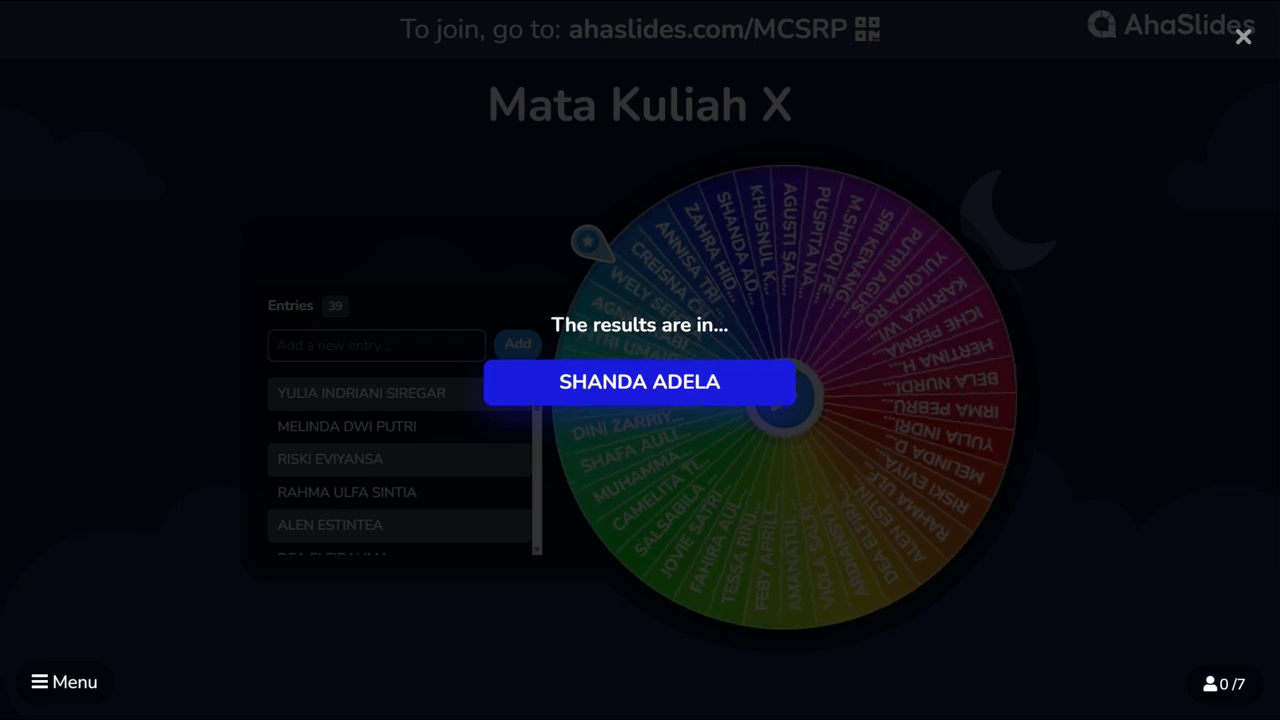
pyautogui.click(874, 306)
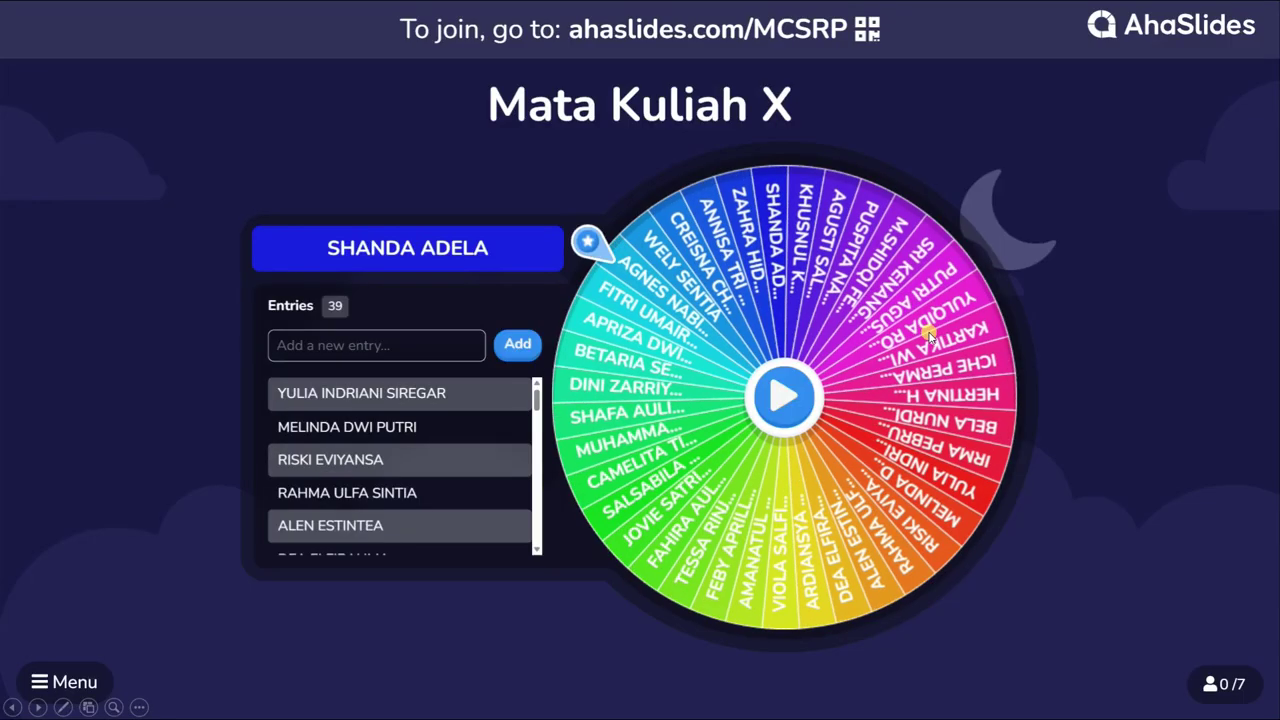